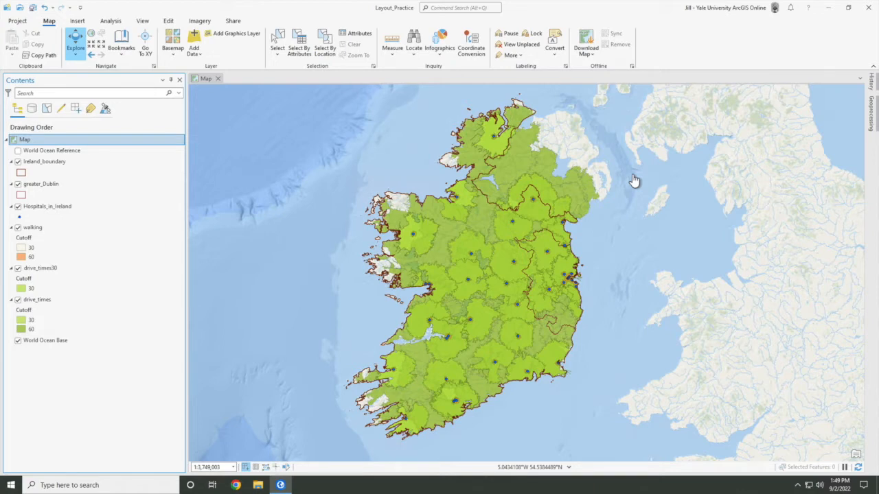
# Create a new layout page in ANSI Landscape Legal size, 8.5 by 14 inches.
pyautogui.moveTo(499, 243); pyautogui.dragTo(620, 318)
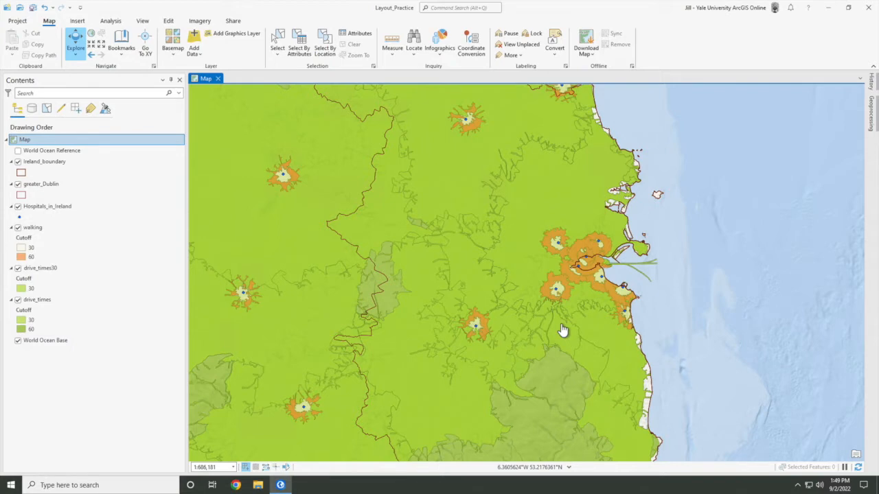
pyautogui.click(93, 56)
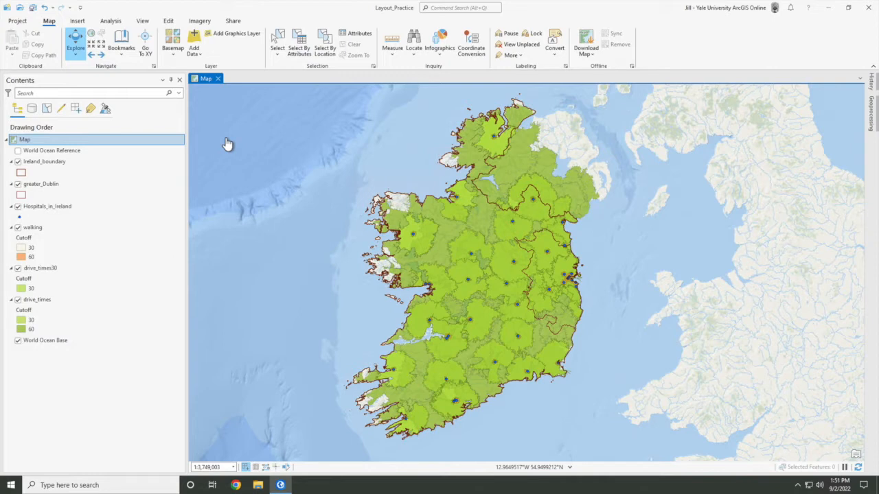
pyautogui.click(77, 22)
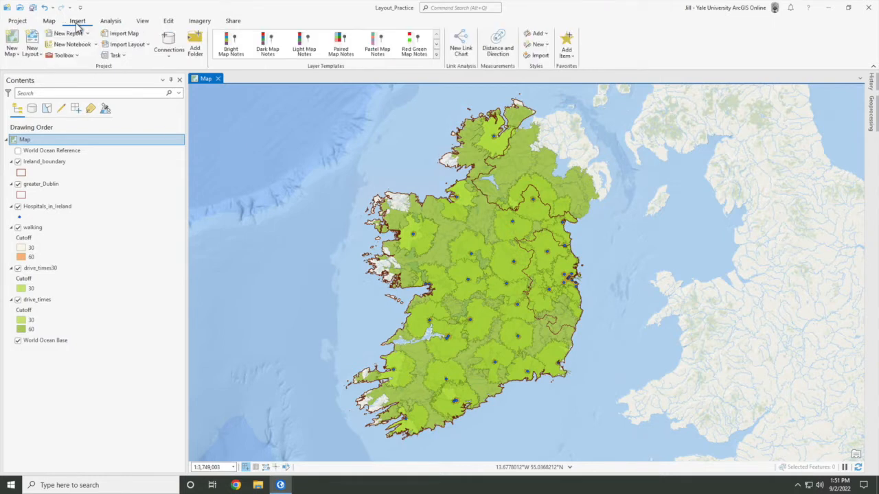
pyautogui.click(31, 45)
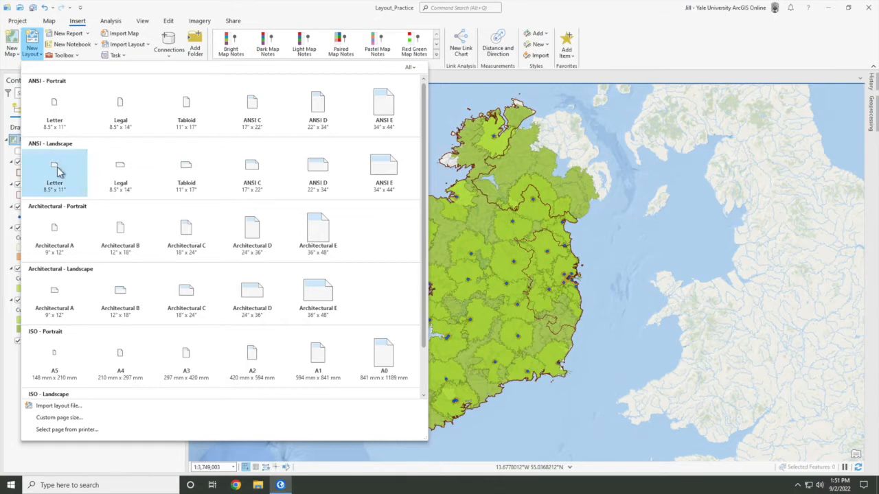
pyautogui.click(123, 179)
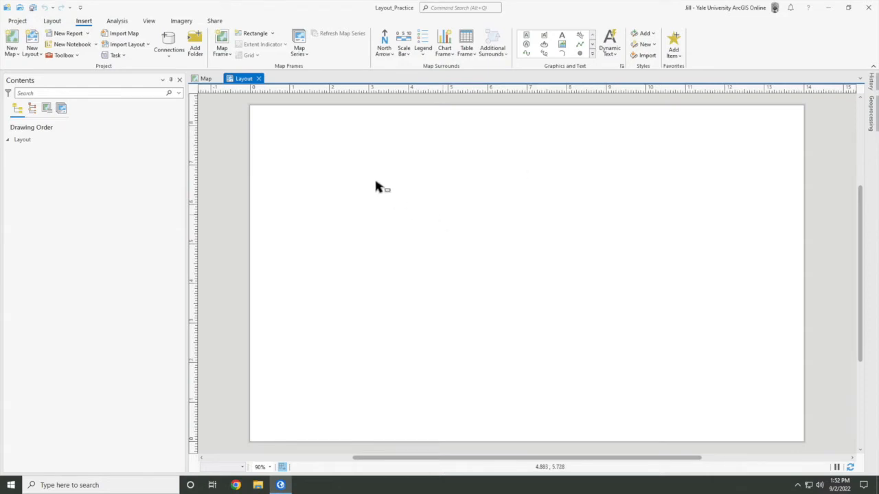
# Add a map frame of the Ireland map at its 1:3,749,003 extent, filling the left half of the layout page.
pyautogui.click(207, 79)
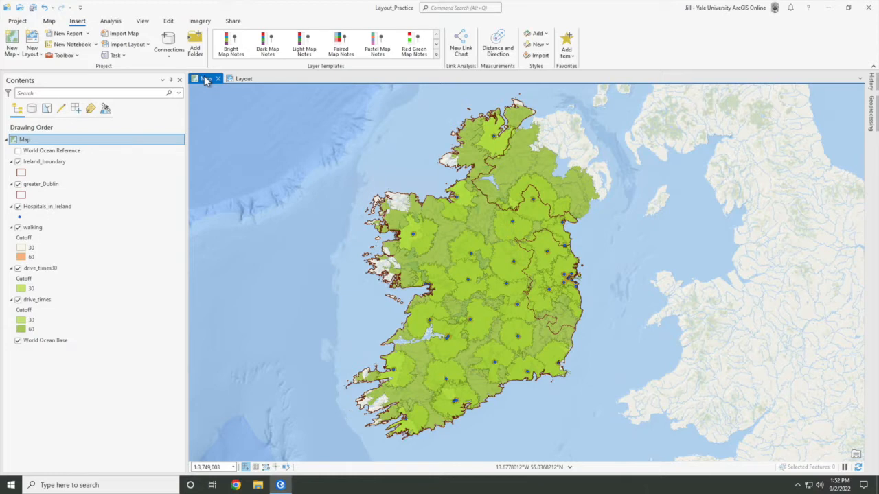
pyautogui.click(243, 79)
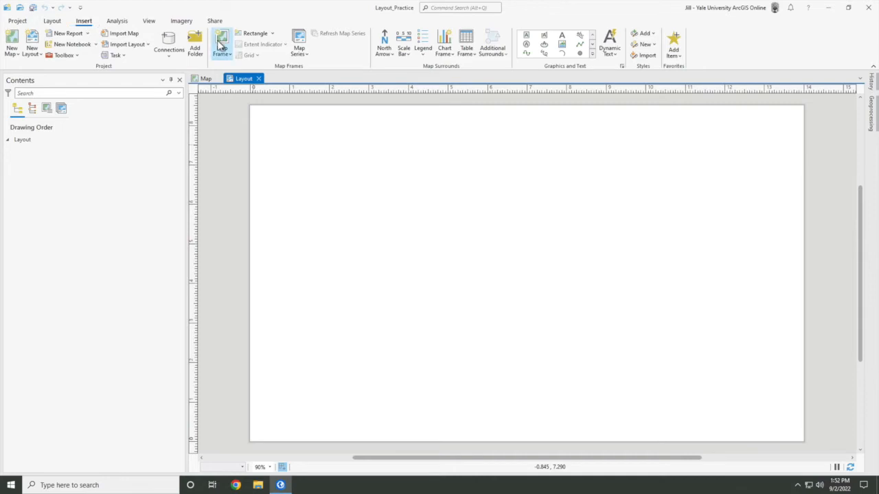
pyautogui.click(222, 47)
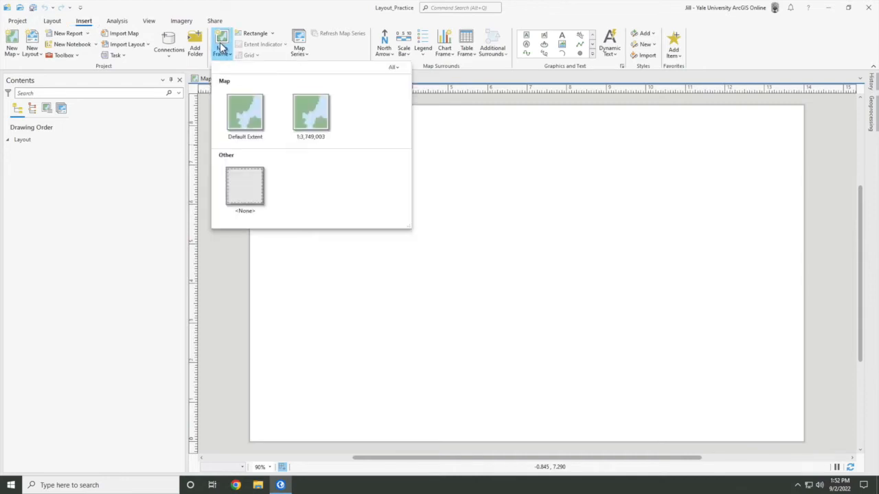
pyautogui.click(317, 114)
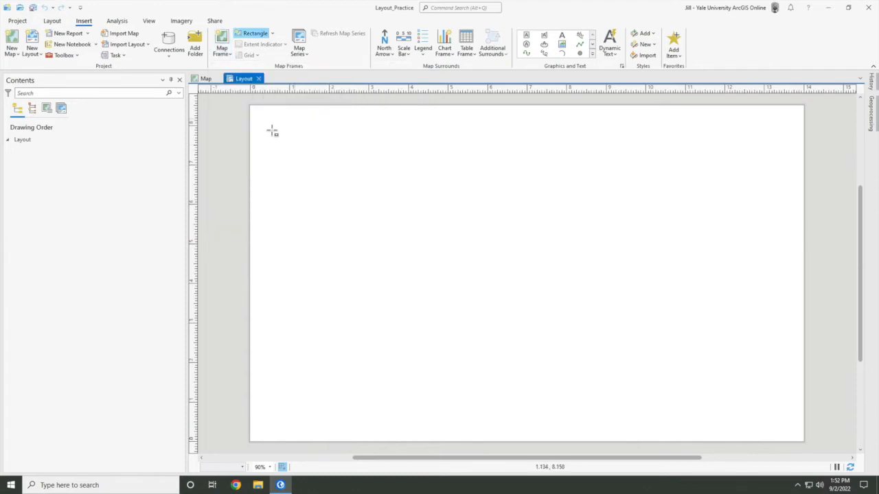
pyautogui.moveTo(270, 122)
pyautogui.mouseDown()
pyautogui.moveTo(357, 210)
pyautogui.moveTo(528, 429)
pyautogui.moveTo(538, 420)
pyautogui.mouseUp()
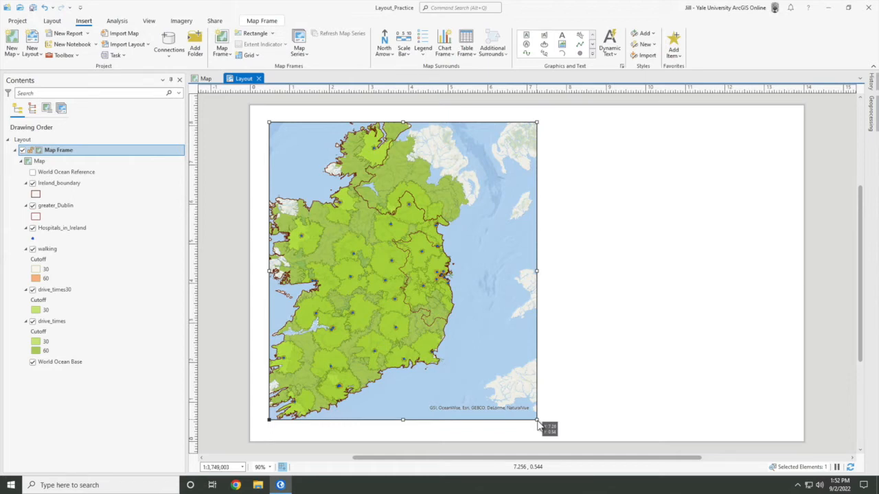
pyautogui.click(580, 388)
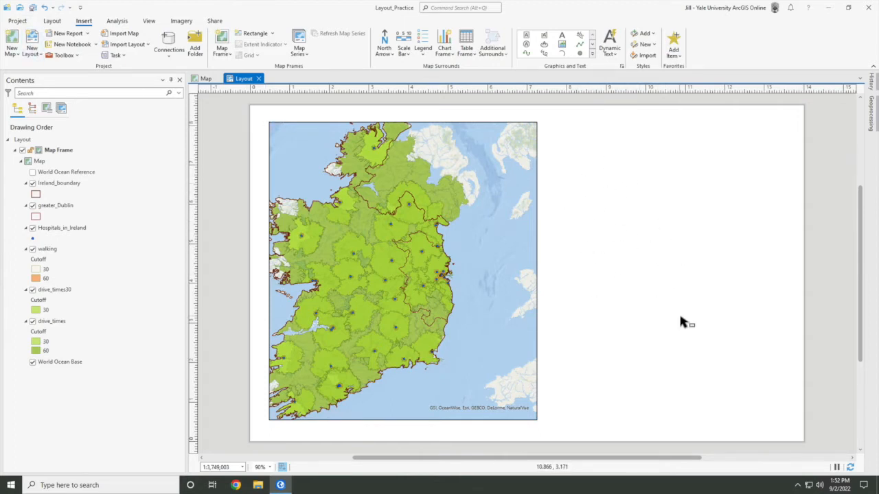
pyautogui.moveTo(683, 253); pyautogui.dragTo(630, 262)
# Examine the map frame on the layout page at several page zoom levels and return to the full page.
pyautogui.click(504, 154)
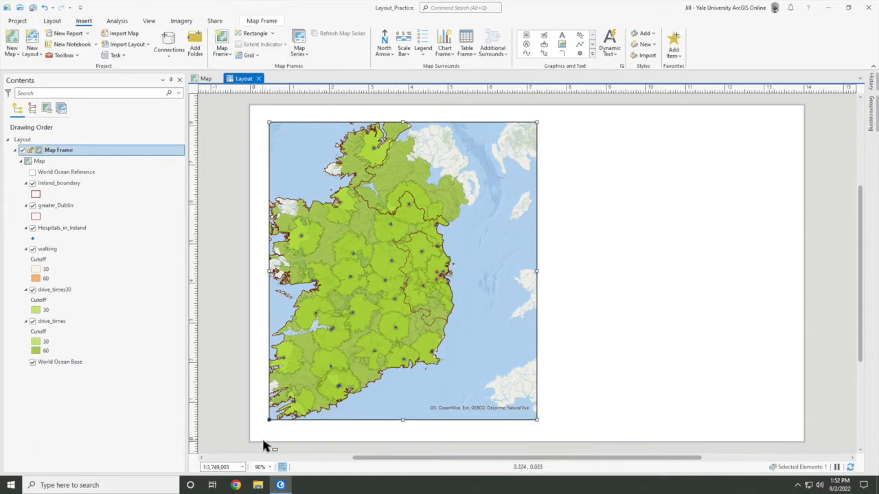
pyautogui.click(52, 21)
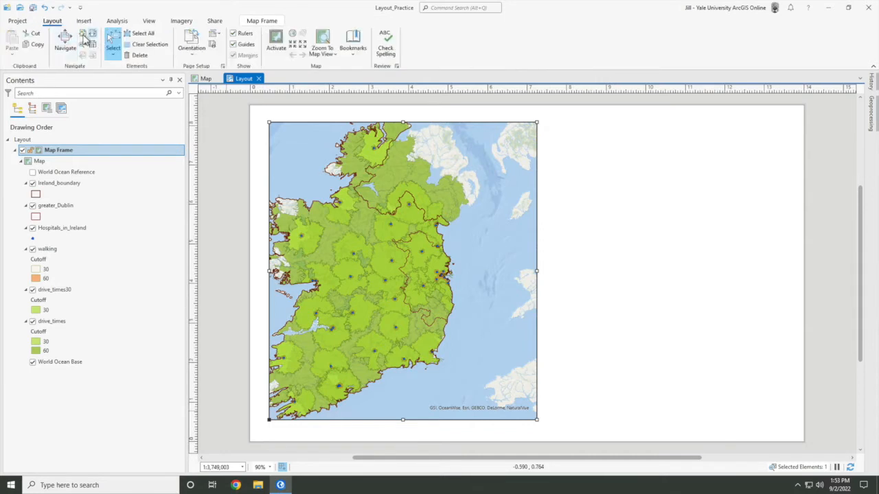
pyautogui.click(83, 34)
pyautogui.click(95, 34)
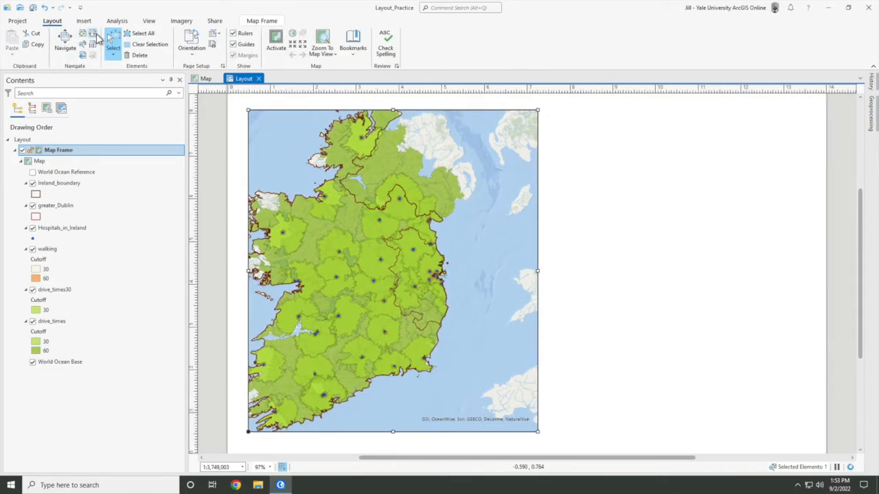
pyautogui.click(93, 44)
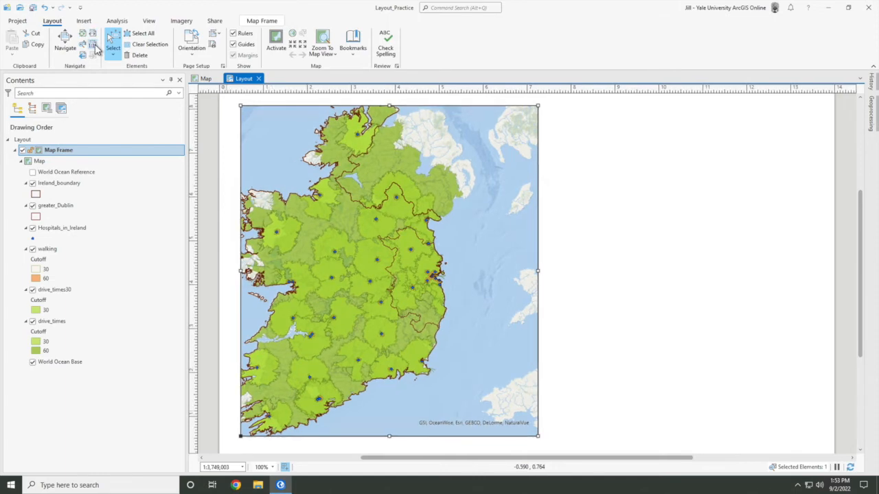
pyautogui.click(82, 46)
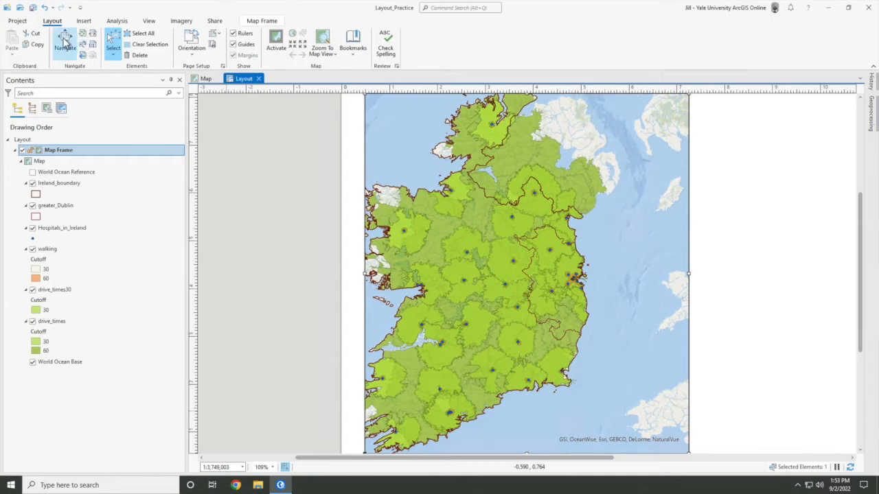
pyautogui.click(65, 43)
pyautogui.moveTo(555, 239); pyautogui.dragTo(605, 267)
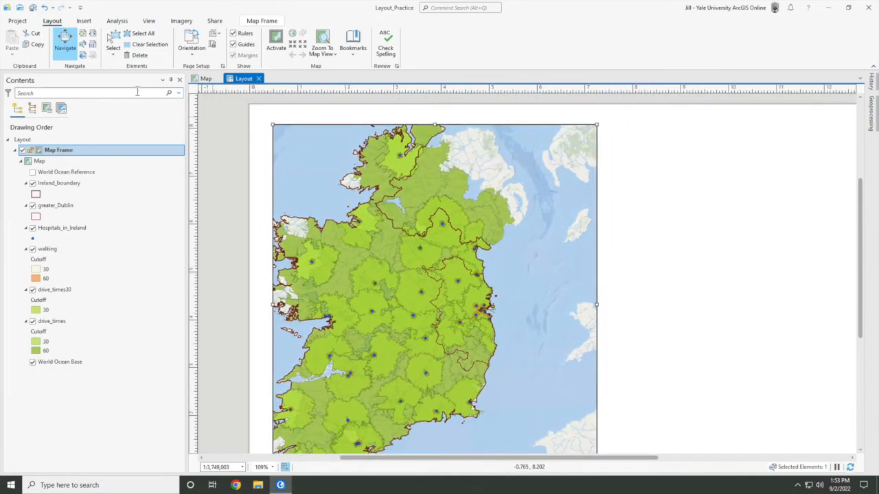
pyautogui.click(83, 42)
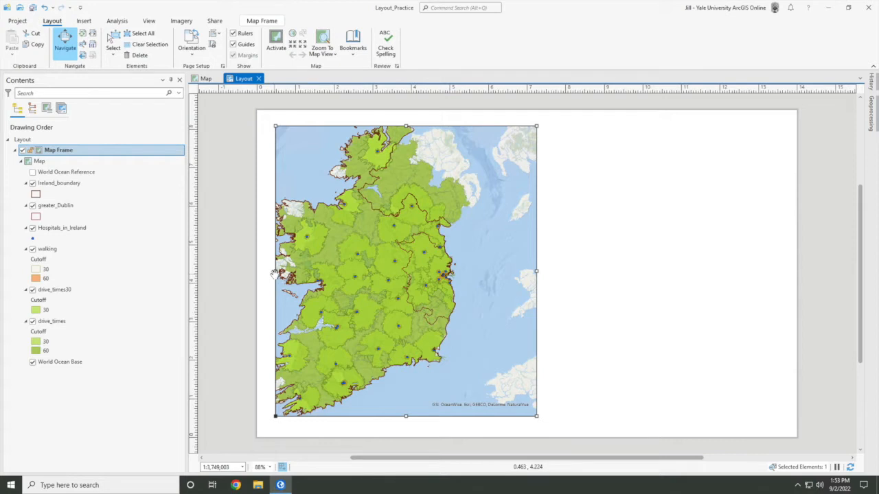
# Activate the map frame and adjust its extent so the whole of Ireland fits centred inside the frame.
pyautogui.rightClick(418, 184)
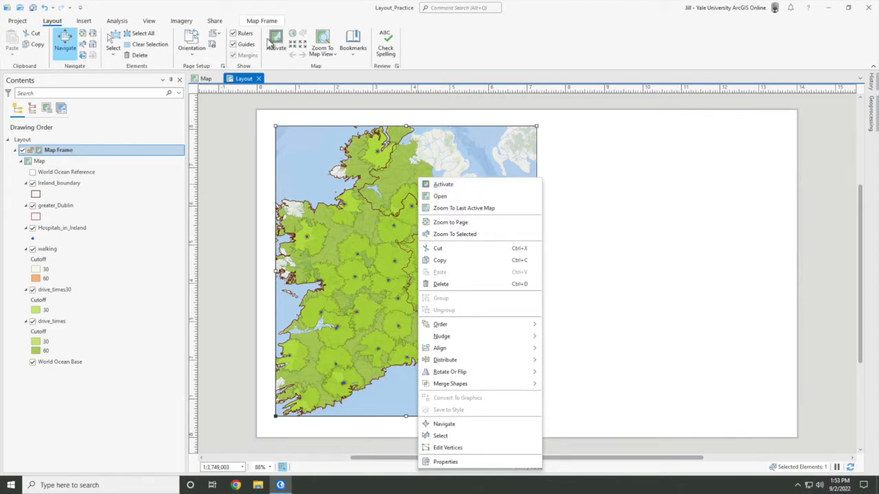
pyautogui.click(444, 185)
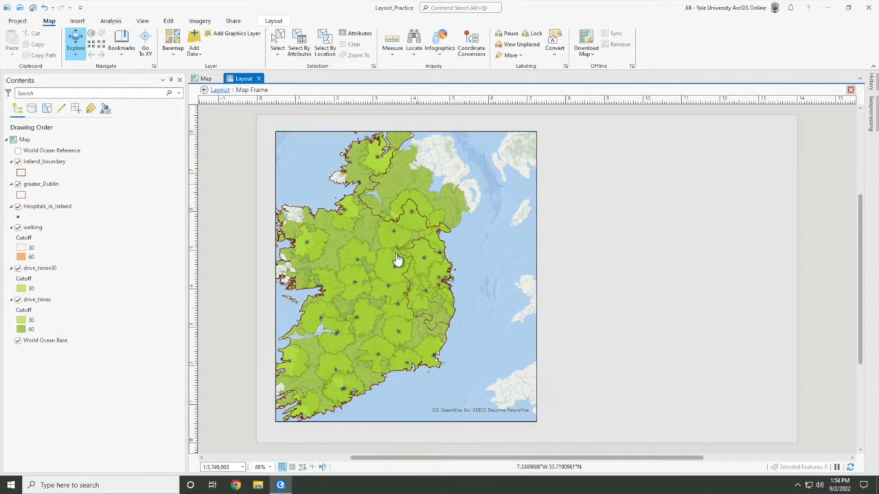
pyautogui.moveTo(392, 260); pyautogui.dragTo(432, 264)
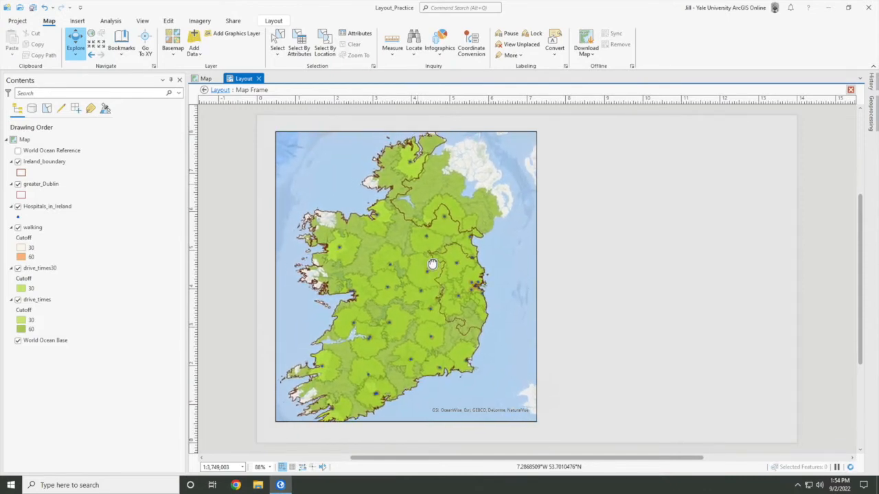
pyautogui.click(103, 46)
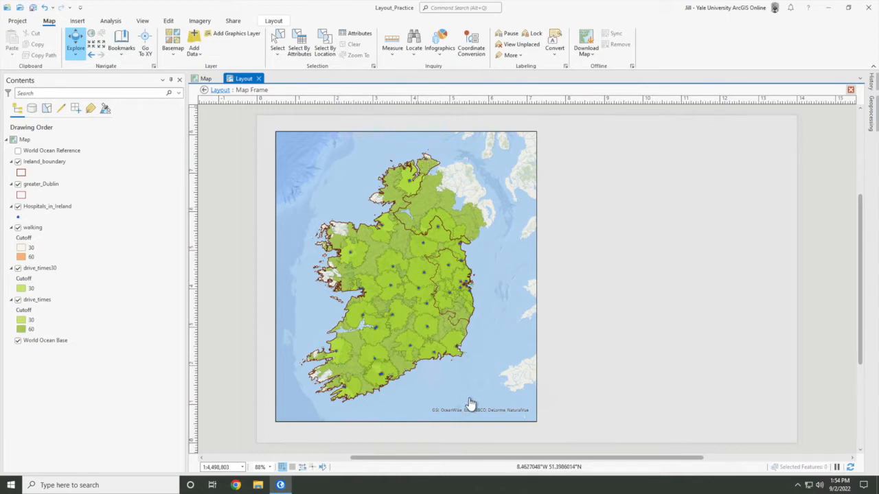
pyautogui.moveTo(480, 381); pyautogui.dragTo(488, 380)
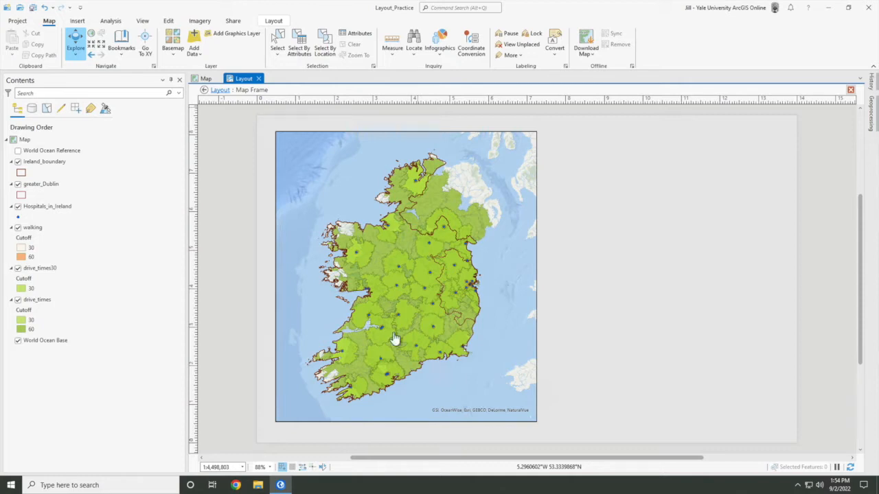
# Set the activated map frame's scale to 1:4,400,000 and return to the layout.
pyautogui.click(232, 467)
pyautogui.write('1')
pyautogui.write(':4')
pyautogui.write('60')
pyautogui.write('00000')
pyautogui.press('Return')
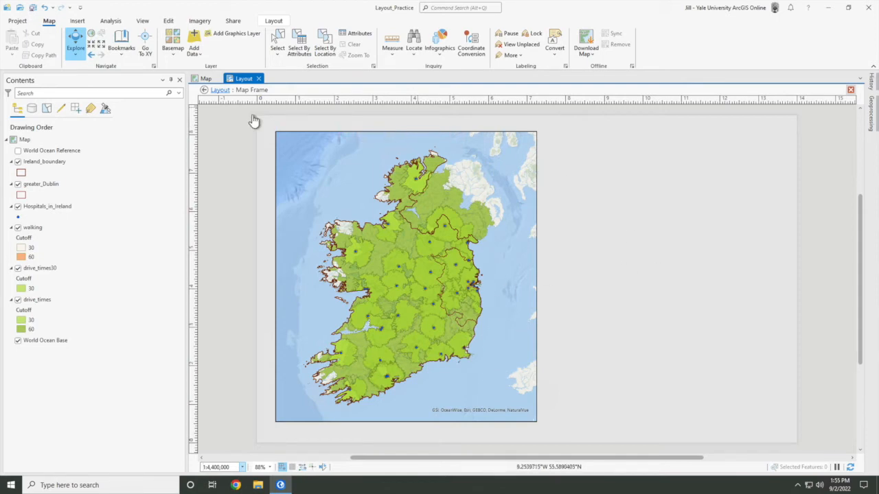
pyautogui.click(205, 90)
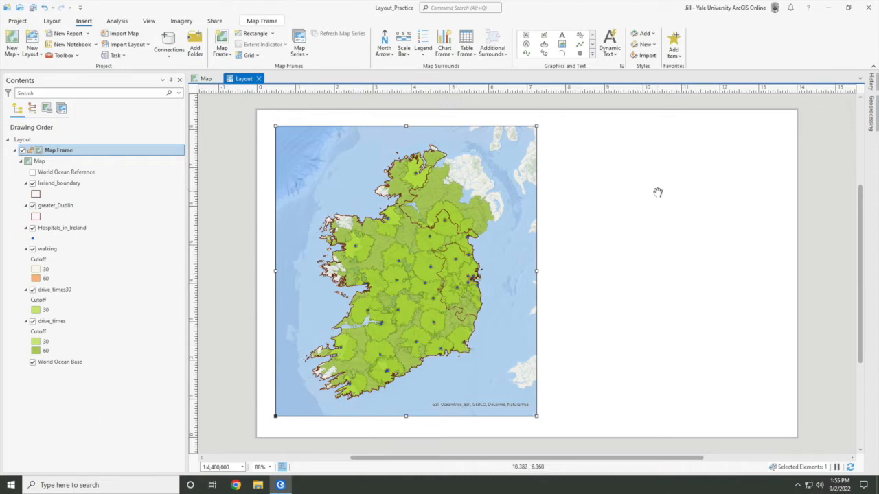
# Add an ArcGIS North 10 north arrow in the upper-left corner of the map frame.
pyautogui.moveTo(657, 178); pyautogui.dragTo(685, 172)
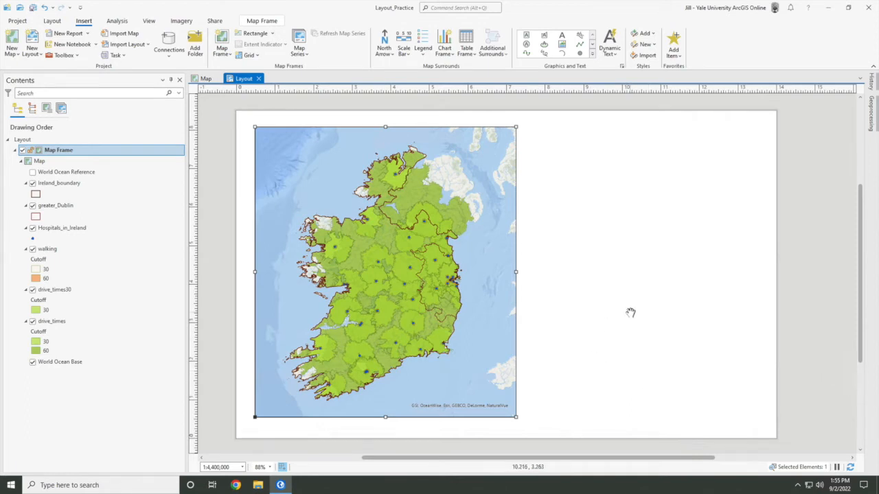
pyautogui.click(386, 42)
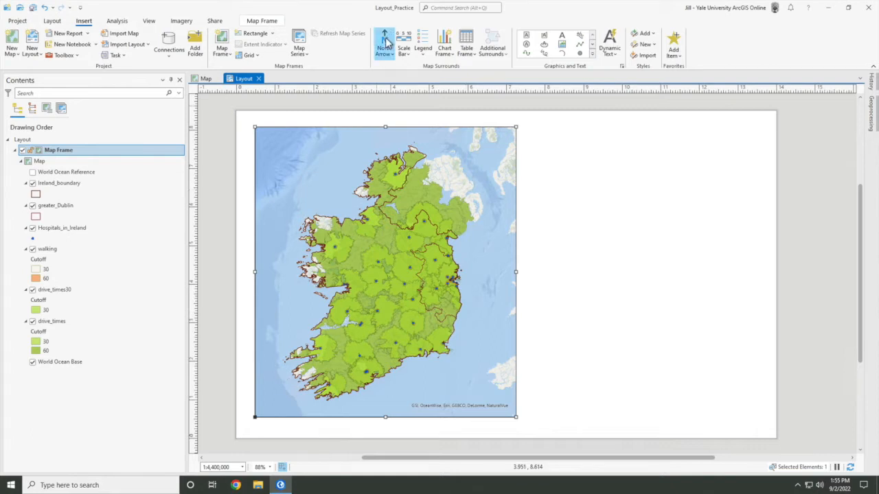
pyautogui.click(388, 55)
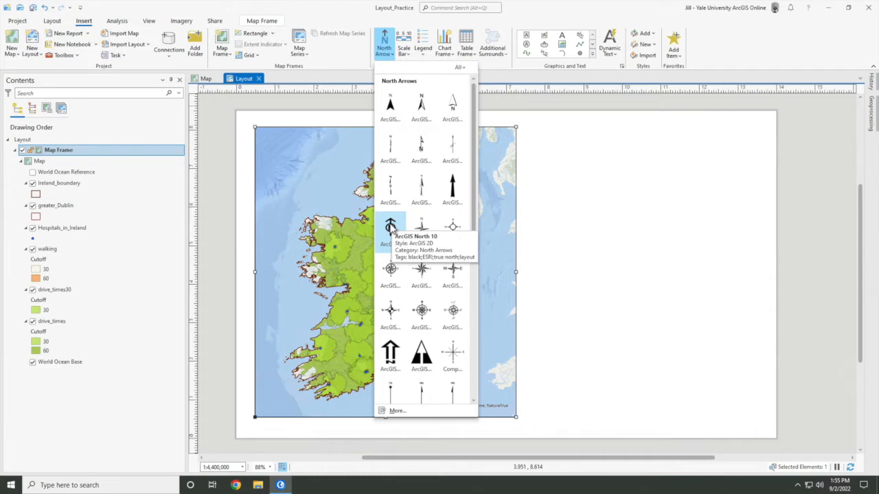
pyautogui.click(390, 227)
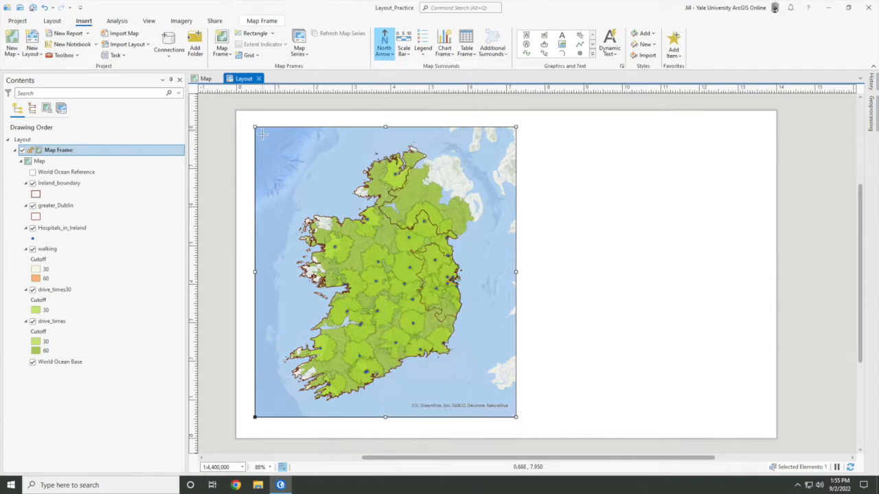
pyautogui.moveTo(262, 134); pyautogui.dragTo(280, 162)
pyautogui.click(543, 182)
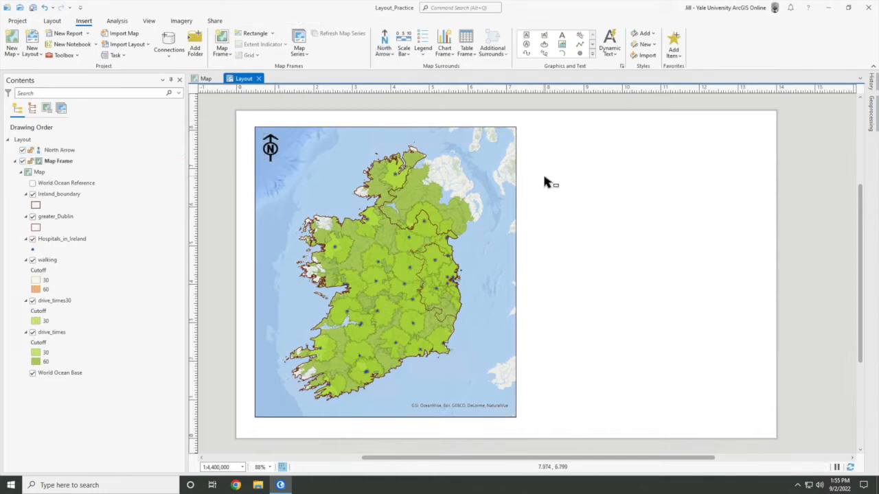
# Place a scale bar in the lower-right corner of the map frame, just above the basemap credits.
pyautogui.click(406, 43)
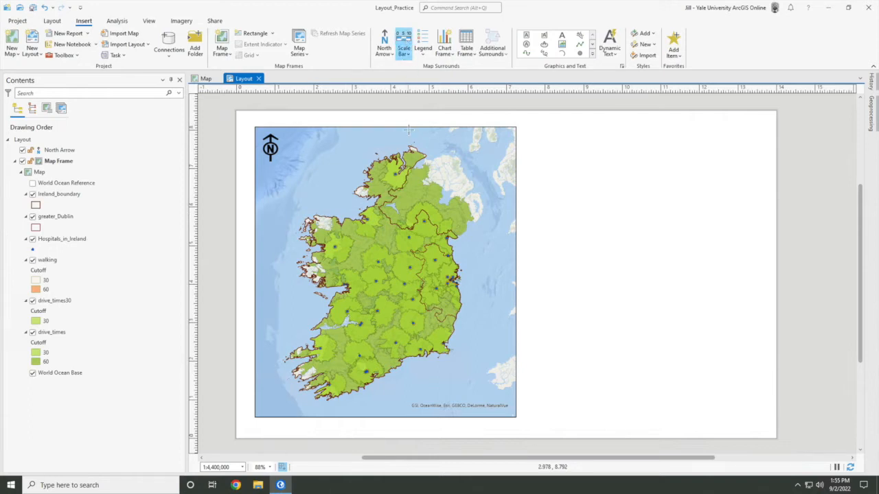
pyautogui.moveTo(412, 391); pyautogui.dragTo(500, 402)
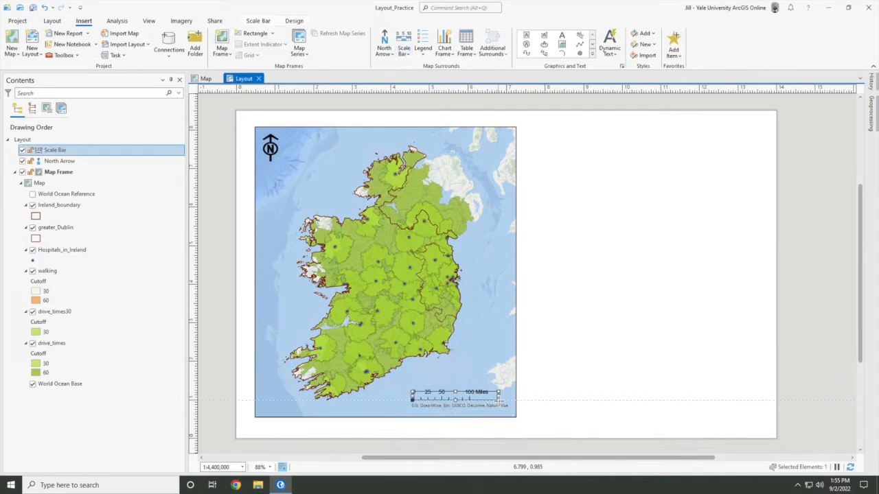
pyautogui.click(477, 321)
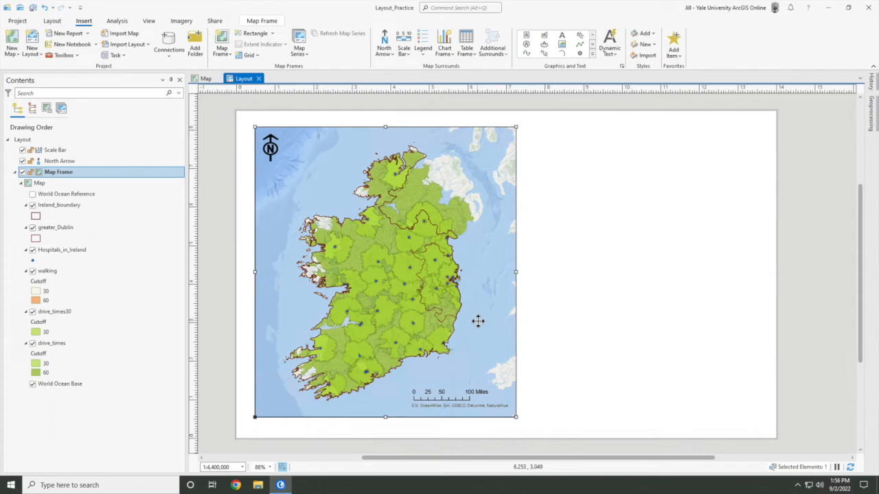
# Add the title text "Access to Care in Republic of Ireland" in the blank area beside the top of the map frame.
pyautogui.click(422, 53)
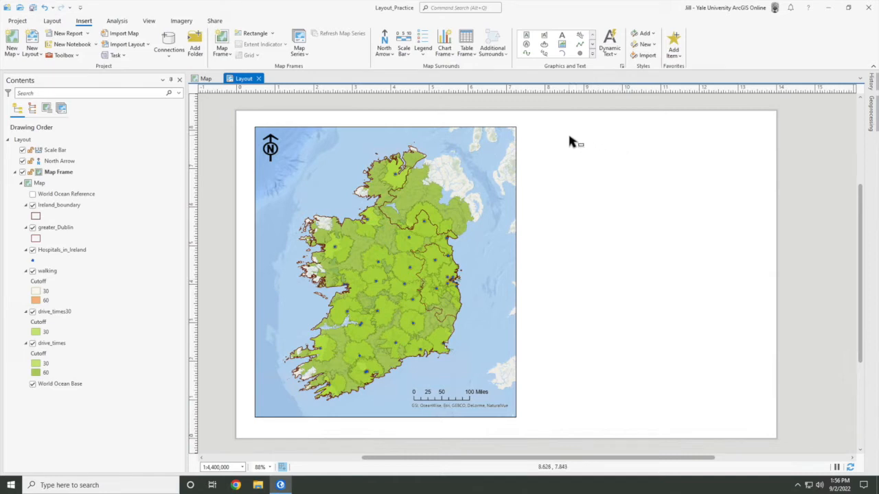
pyautogui.click(561, 35)
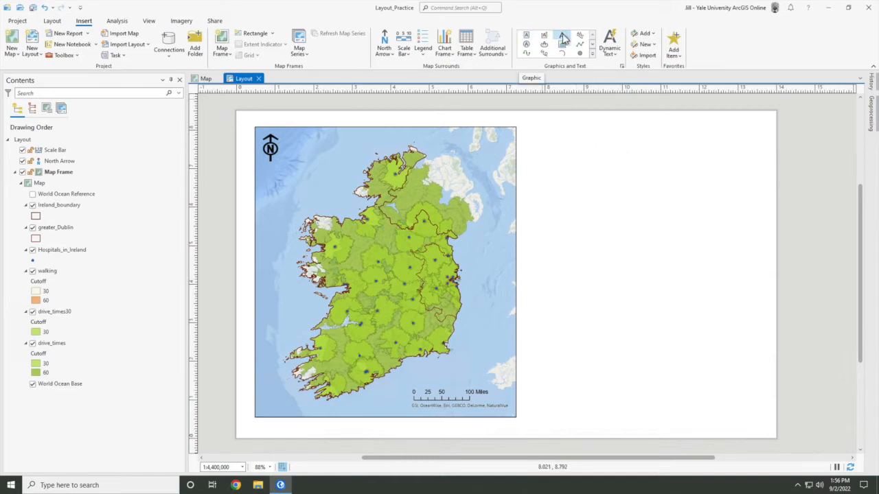
pyautogui.click(551, 124)
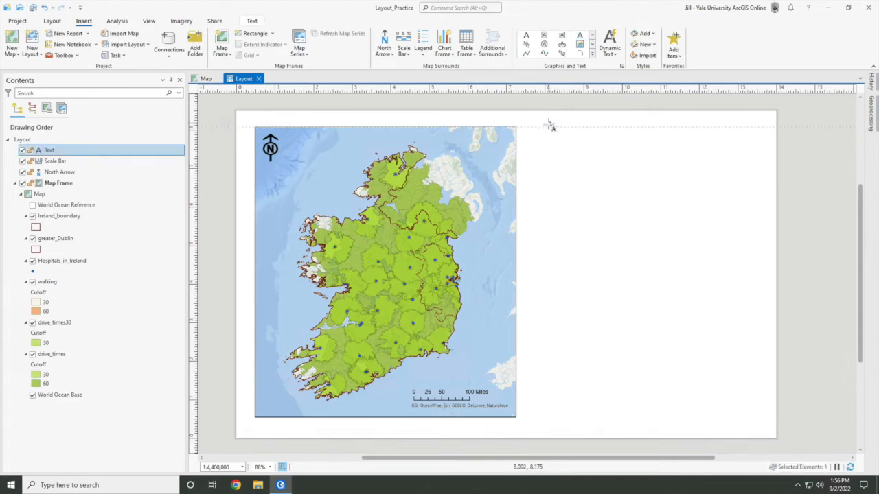
pyautogui.write('Access to Care in Republic of Ireland')
pyautogui.press('Escape')
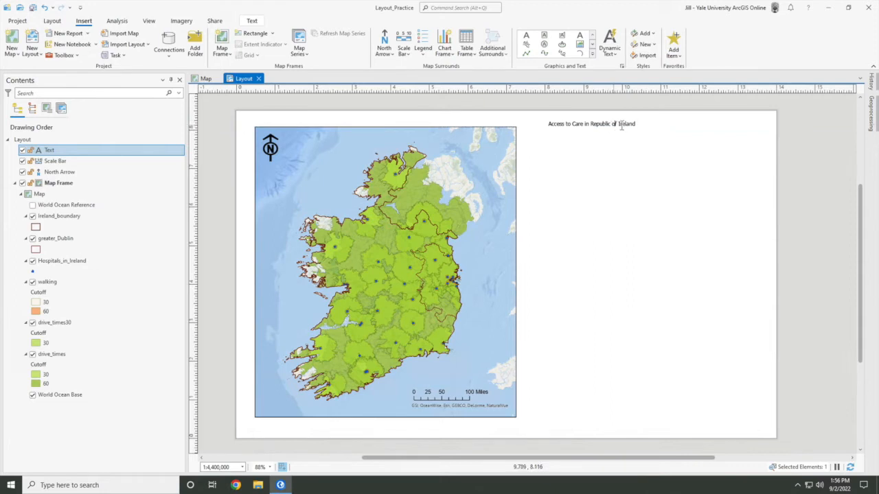
# Format the title text in Times New Roman at 18 pt and apply the change.
pyautogui.click(549, 127)
pyautogui.doubleClick(590, 125)
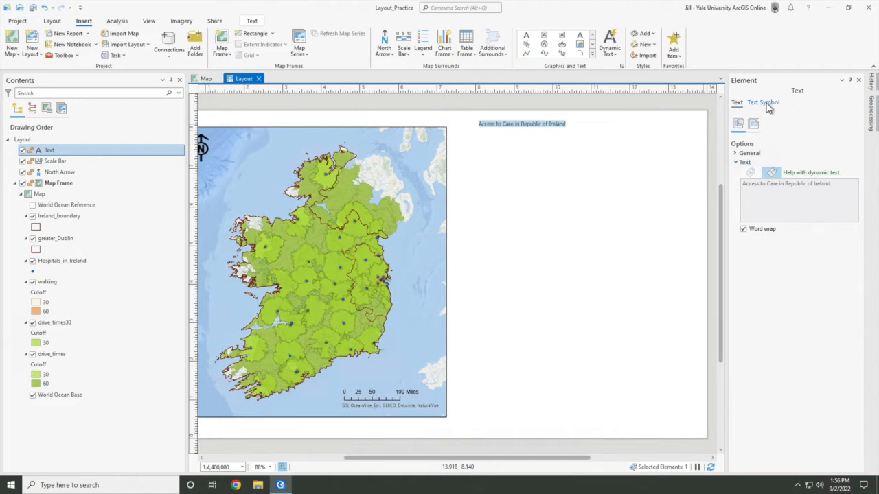
pyautogui.click(767, 105)
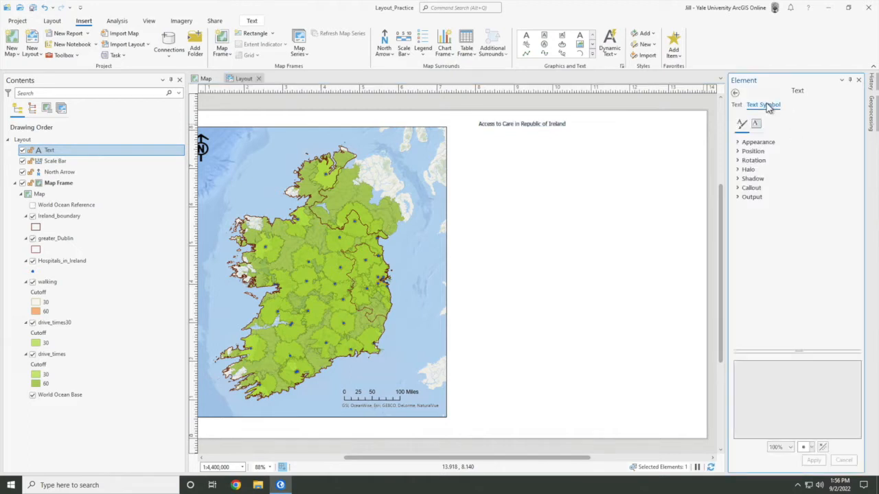
pyautogui.click(762, 143)
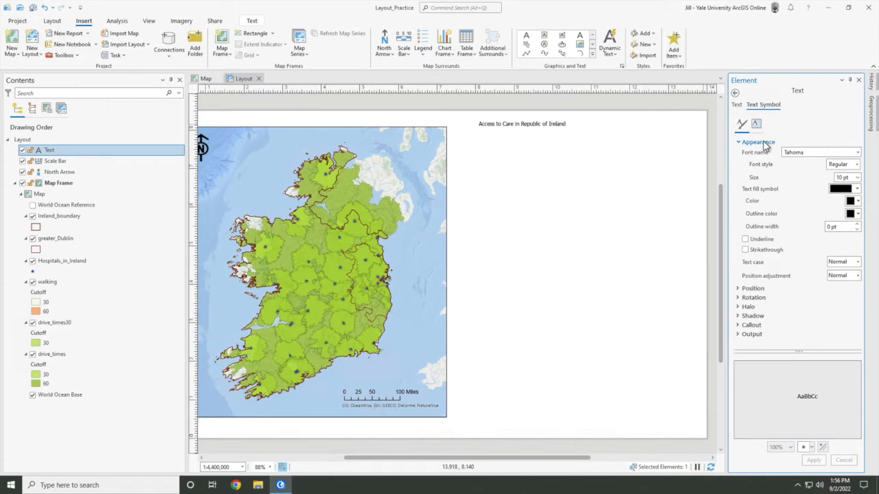
pyautogui.click(856, 152)
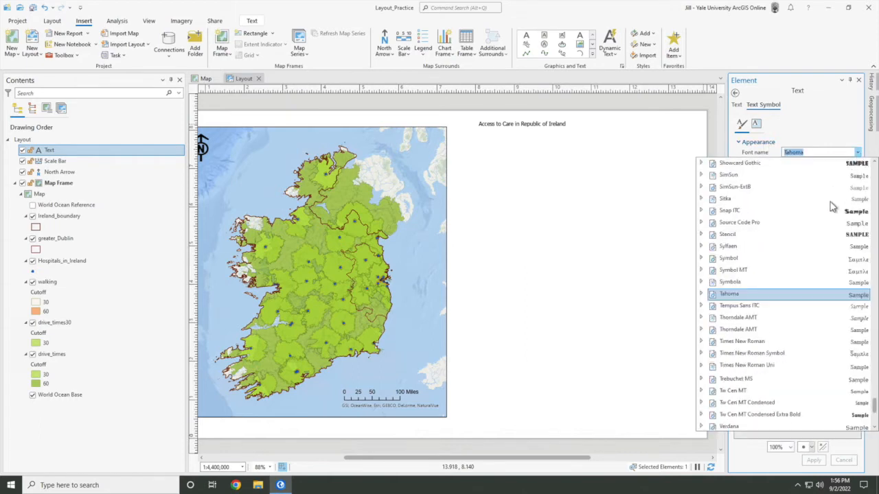
pyautogui.click(751, 342)
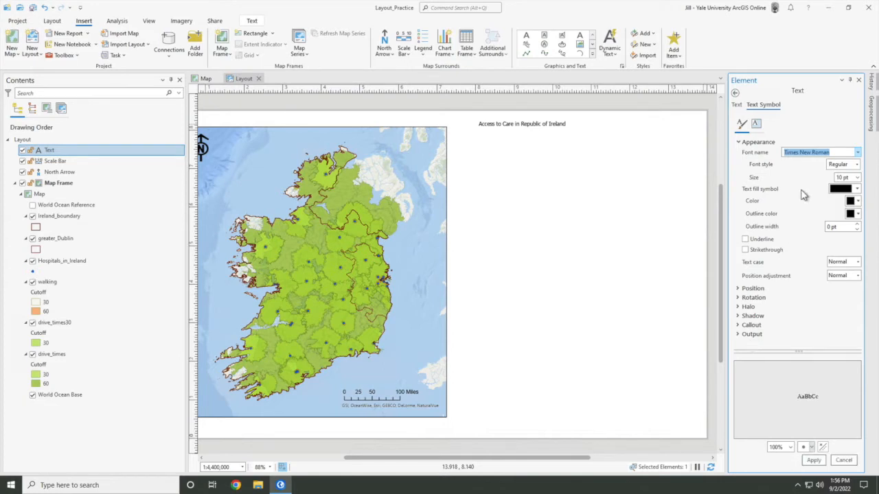
pyautogui.click(857, 177)
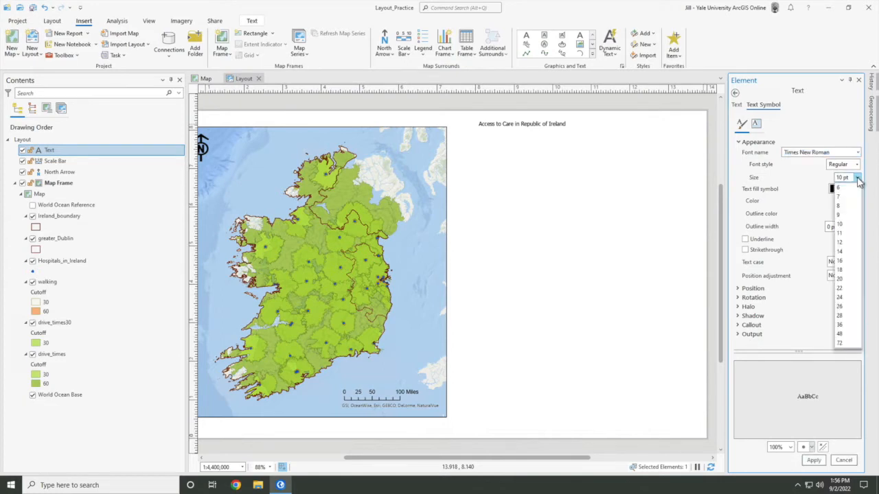
pyautogui.click(840, 270)
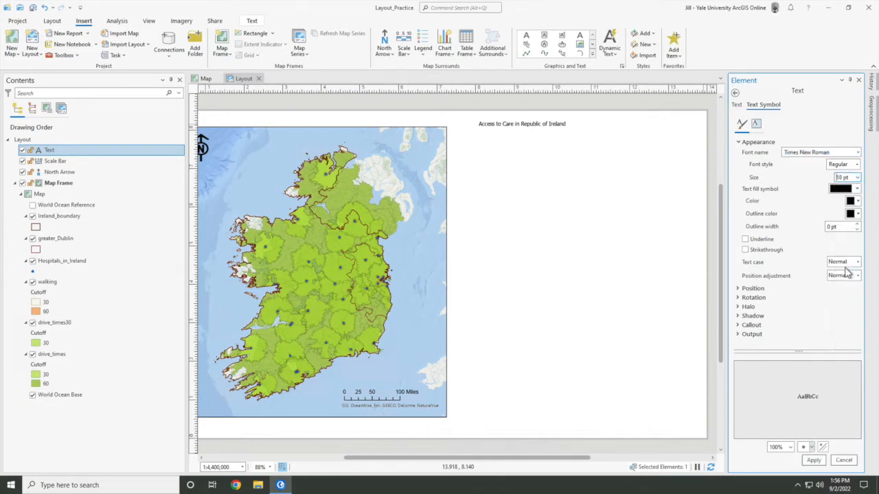
pyautogui.click(814, 460)
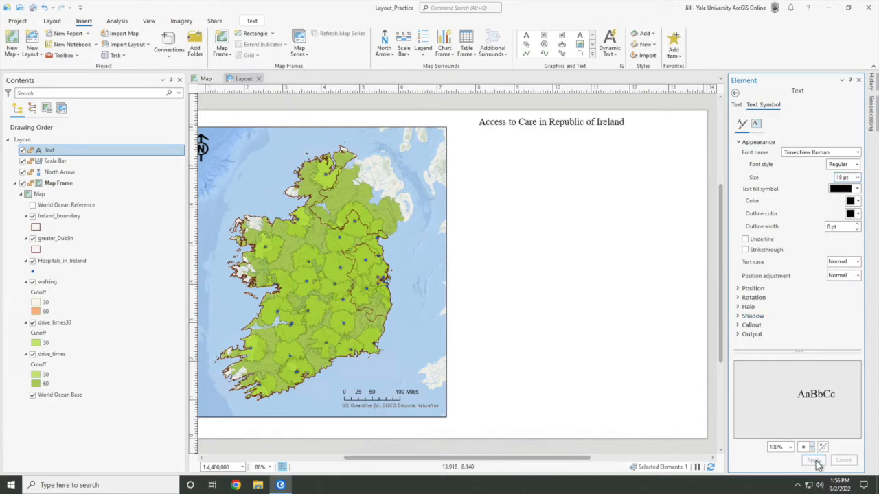
pyautogui.click(858, 81)
# Move the title sideways so it sits roughly centred above the blank area beside the map frame.
pyautogui.click(666, 126)
pyautogui.moveTo(671, 123); pyautogui.dragTo(690, 124)
pyautogui.click(669, 180)
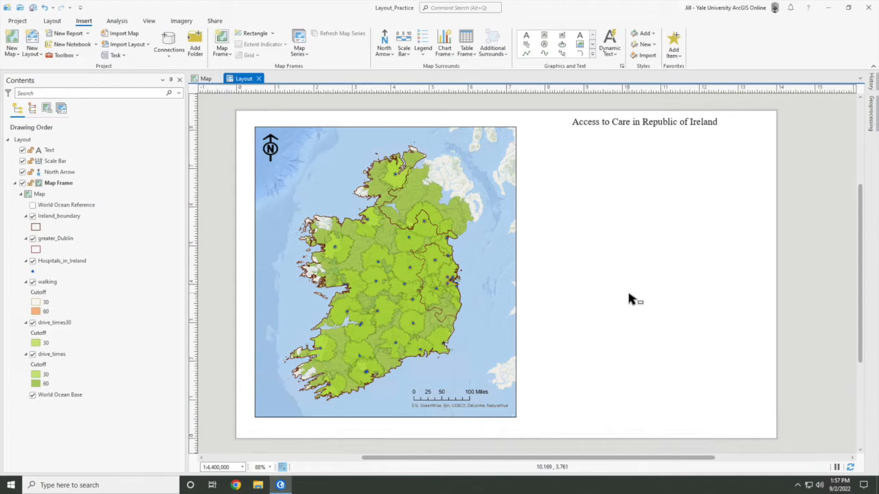
# Insert a second map frame of Map, about 1.6 by 2.7 inches, in the blank area beside the main map frame.
pyautogui.click(223, 44)
pyautogui.click(326, 137)
pyautogui.moveTo(563, 216); pyautogui.dragTo(576, 262)
pyautogui.moveTo(626, 323); pyautogui.dragTo(624, 321)
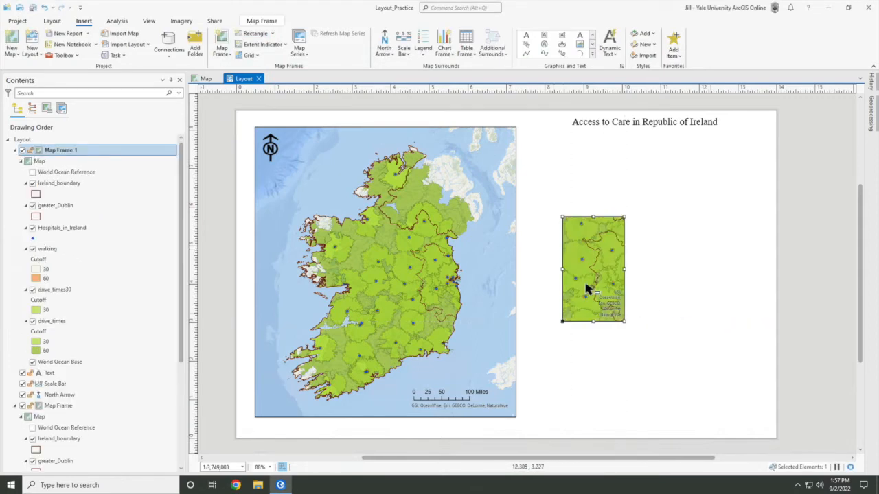
pyautogui.moveTo(595, 274)
pyautogui.mouseDown()
pyautogui.moveTo(579, 276)
pyautogui.moveTo(589, 266)
pyautogui.mouseUp()
pyautogui.click(638, 309)
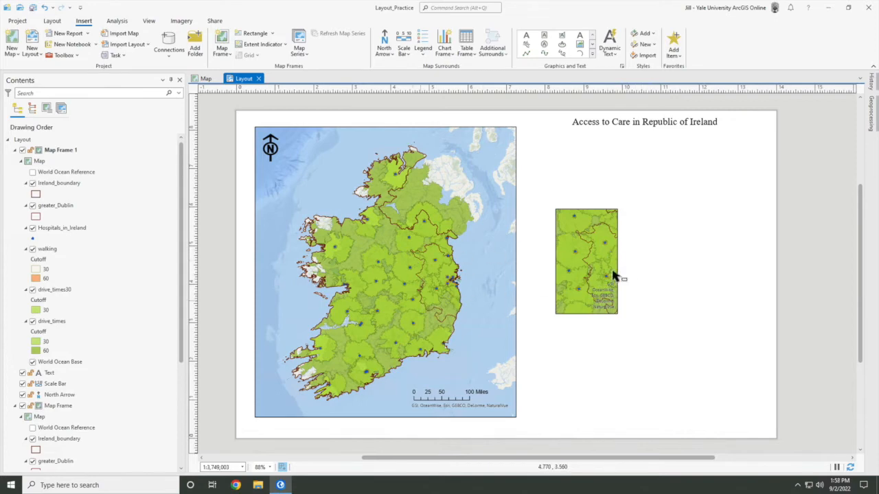
# Duplicate the map named Map within the project's Maps collection in the catalog view.
pyautogui.click(206, 78)
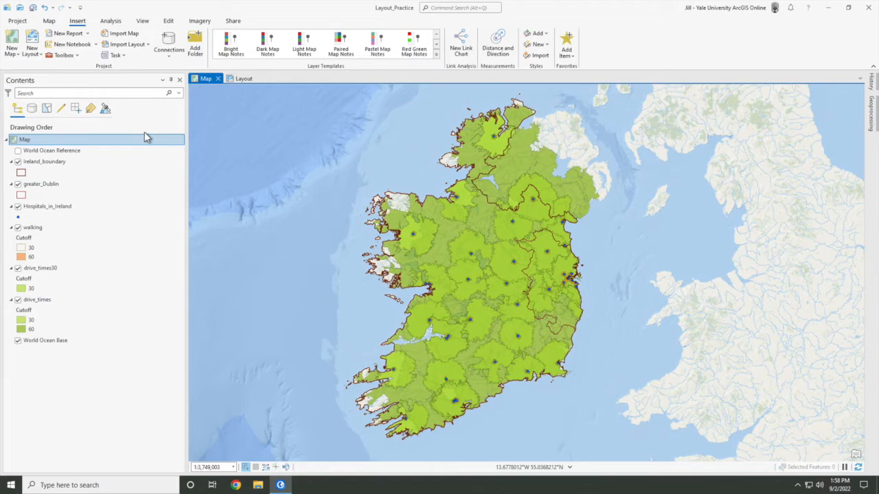
pyautogui.click(104, 186)
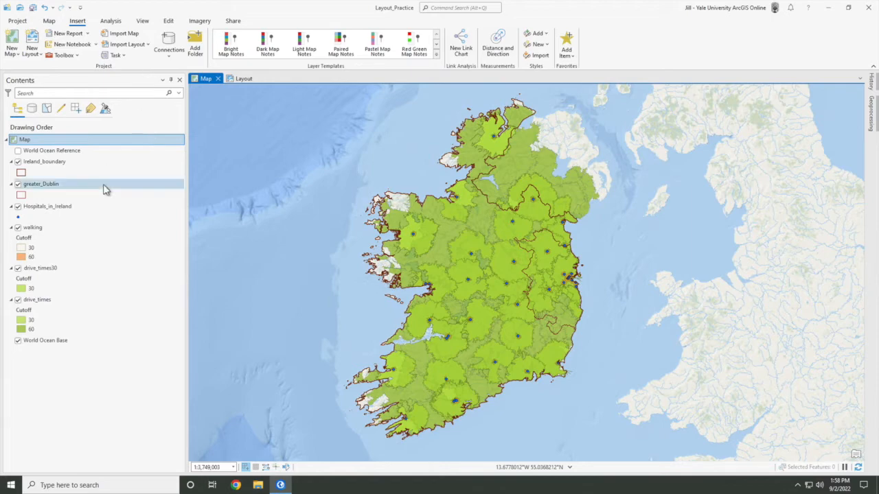
pyautogui.click(121, 218)
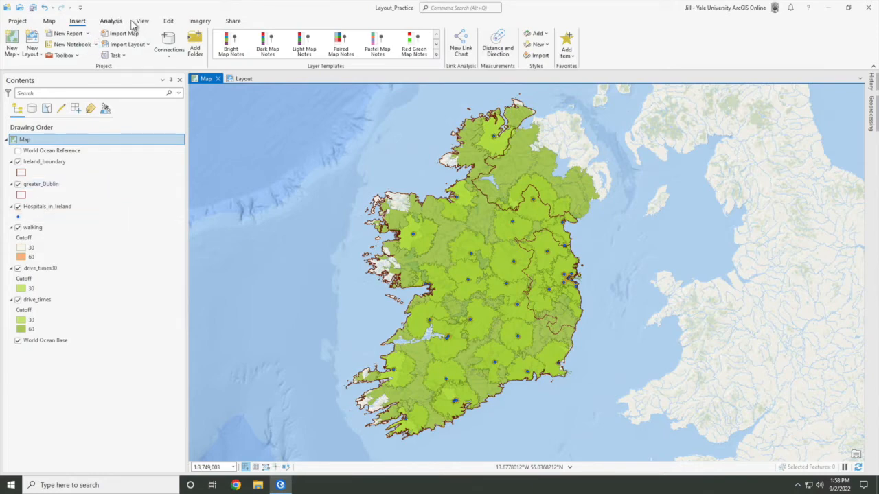
pyautogui.click(143, 22)
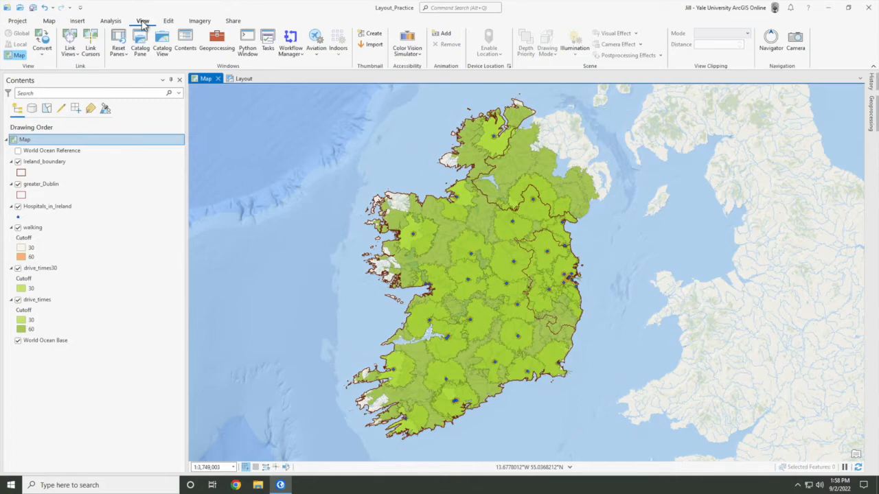
pyautogui.click(163, 42)
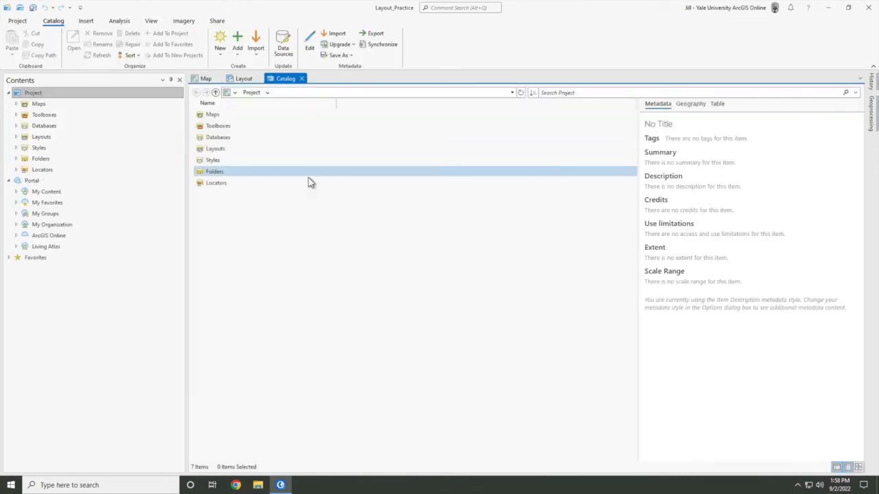
pyautogui.click(215, 114)
pyautogui.doubleClick(217, 118)
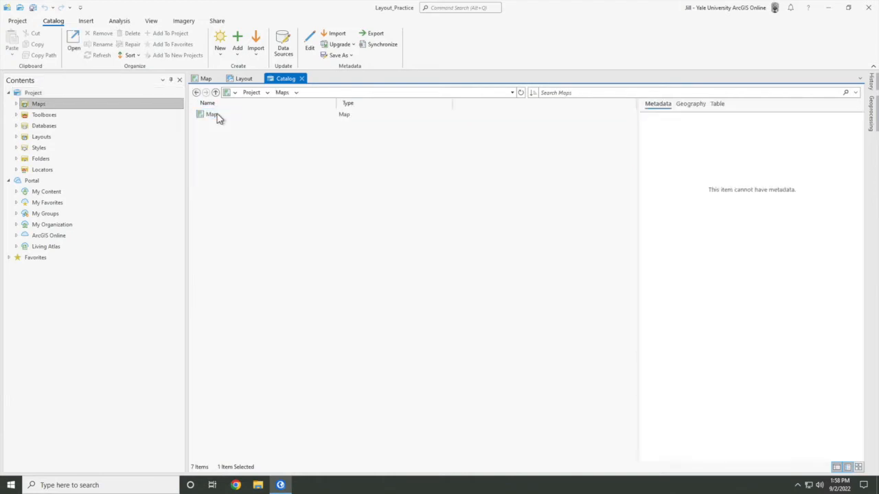
pyautogui.rightClick(217, 117)
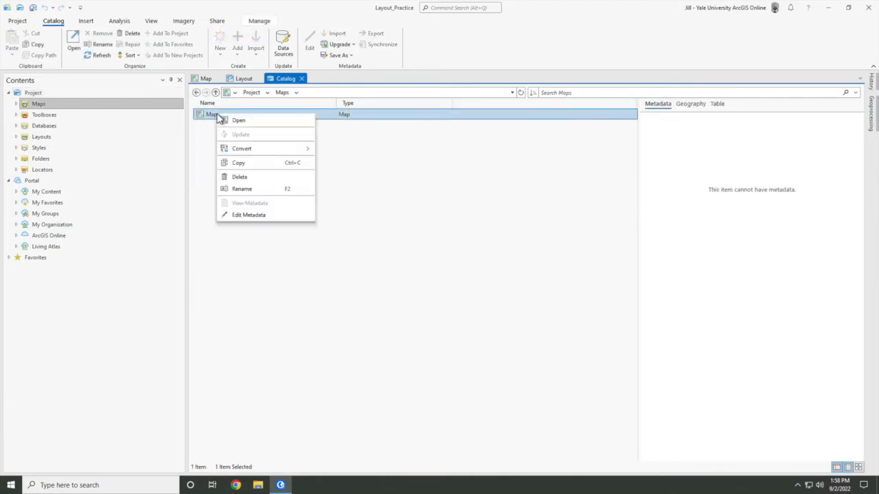
pyautogui.click(243, 165)
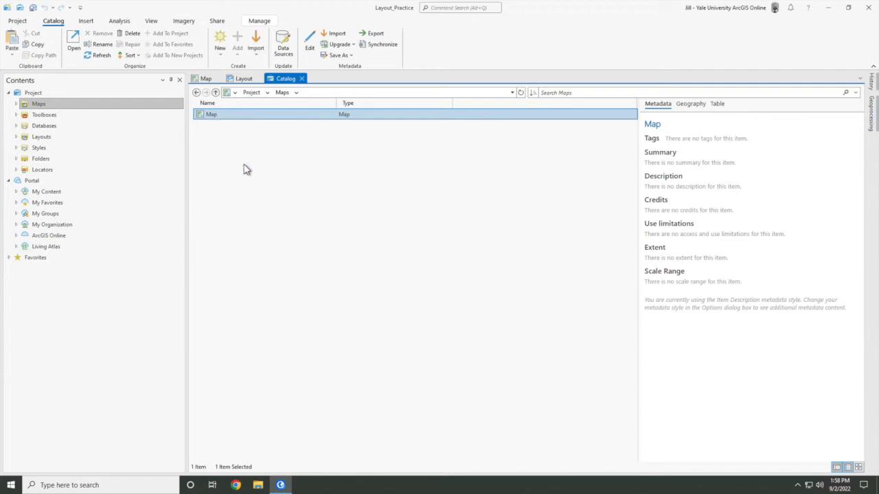
pyautogui.rightClick(245, 168)
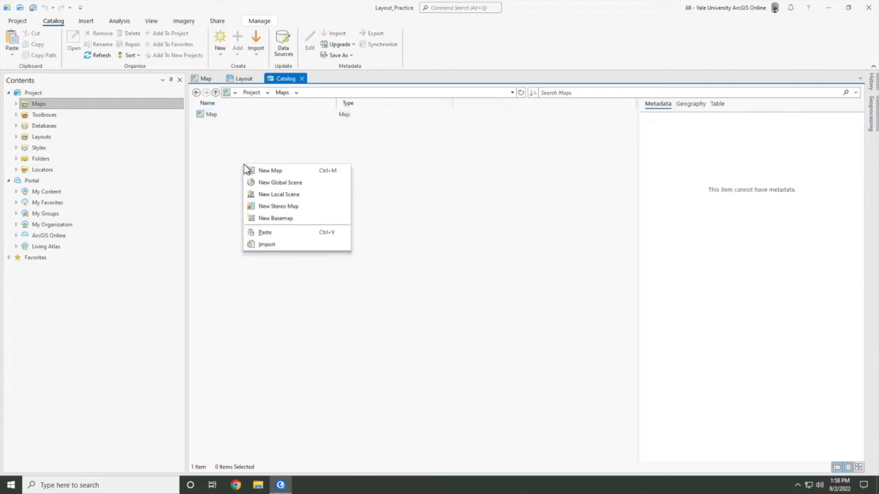
pyautogui.click(270, 234)
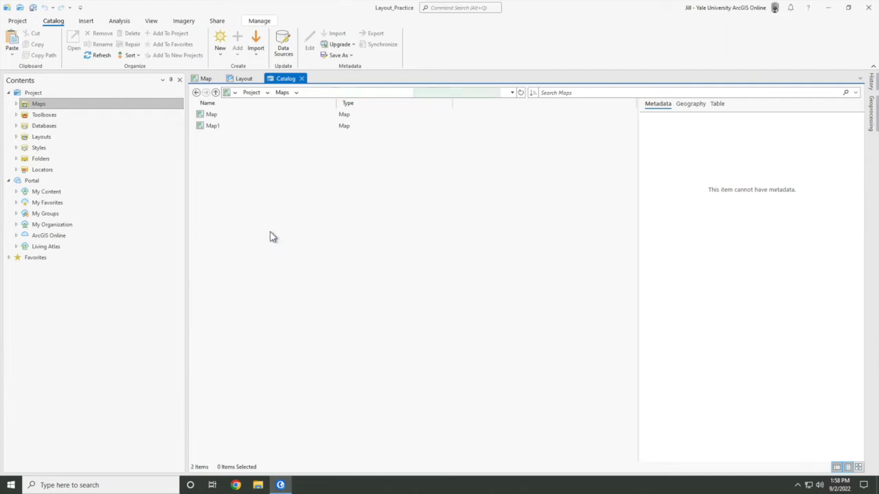
# Rename the duplicated map as inset.
pyautogui.click(221, 133)
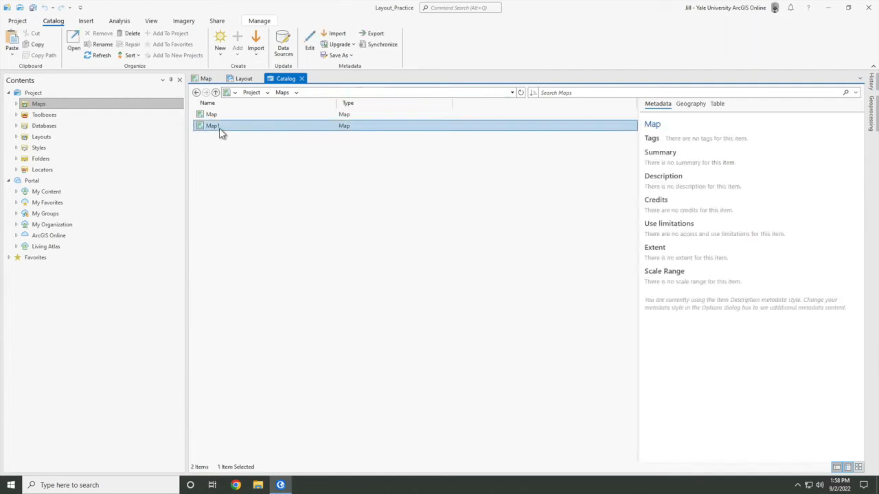
pyautogui.click(221, 133)
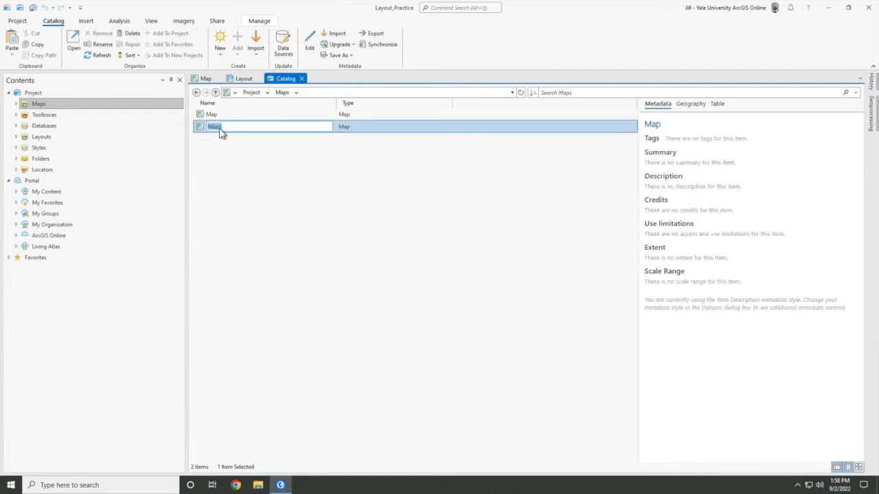
pyautogui.press('BackSpace')
pyautogui.write('Map1')
pyautogui.press('Return')
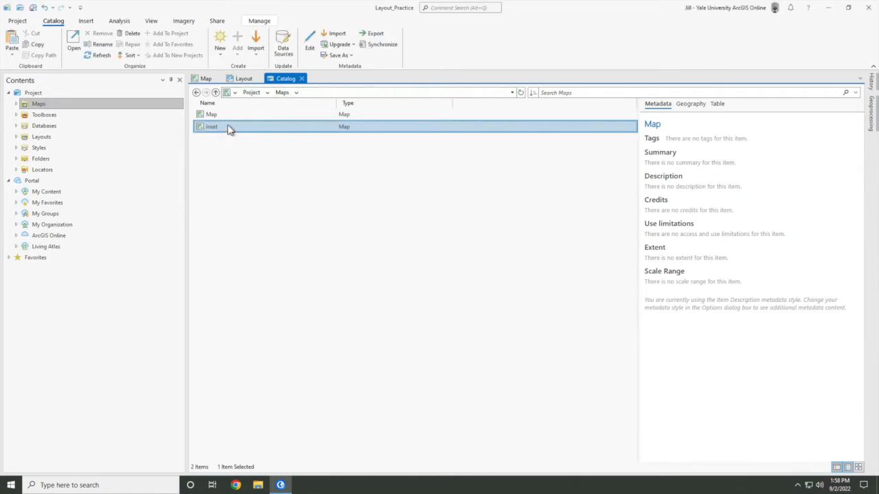
# Open the inset map in its own view and compare it with the original Map.
pyautogui.rightClick(229, 127)
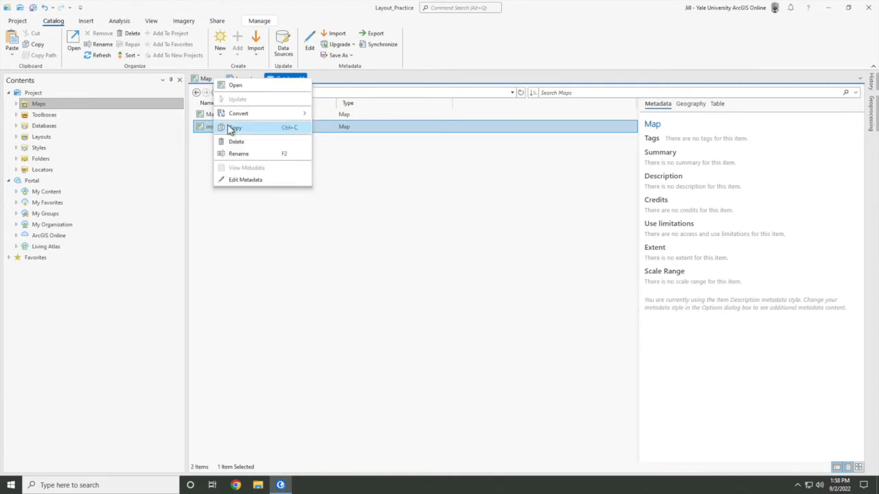
pyautogui.click(240, 86)
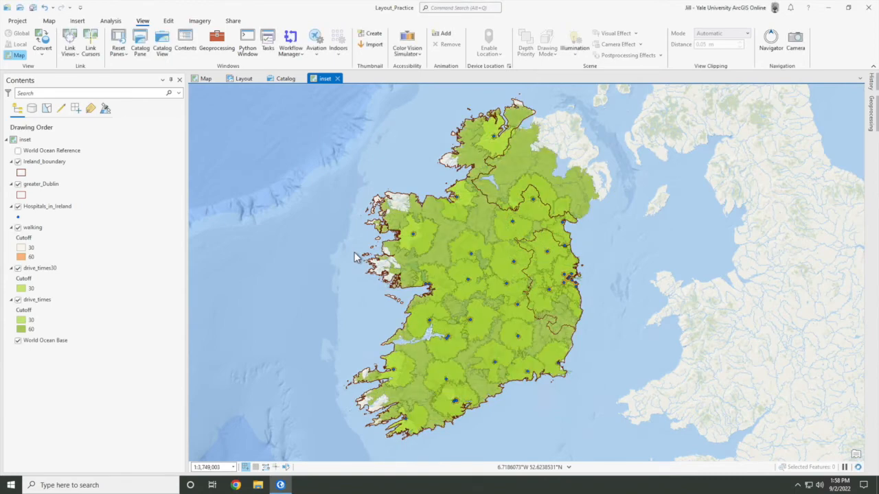
pyautogui.click(208, 77)
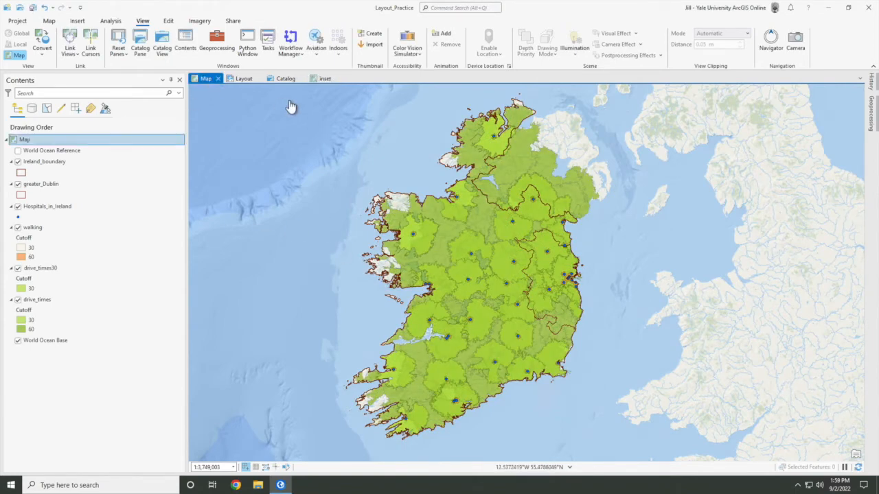
pyautogui.click(322, 79)
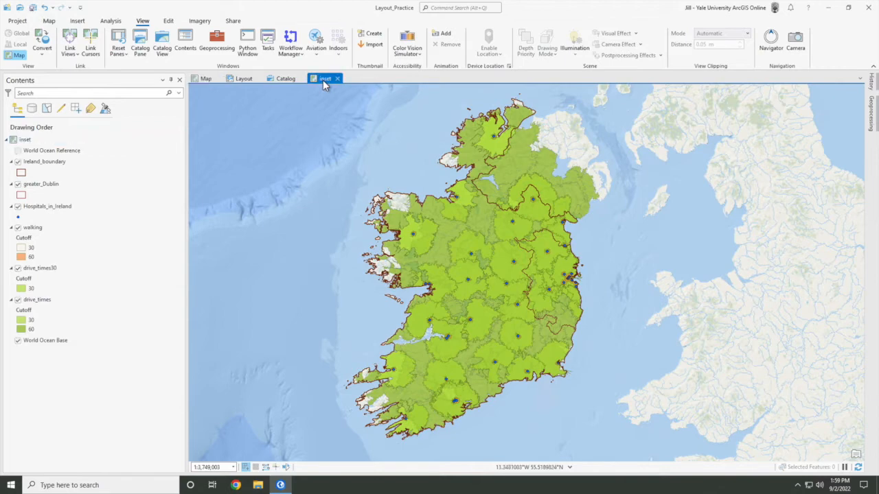
# Turn off the drive_times30 and drive_times layers in the inset map and return to the layout.
pyautogui.click(18, 269)
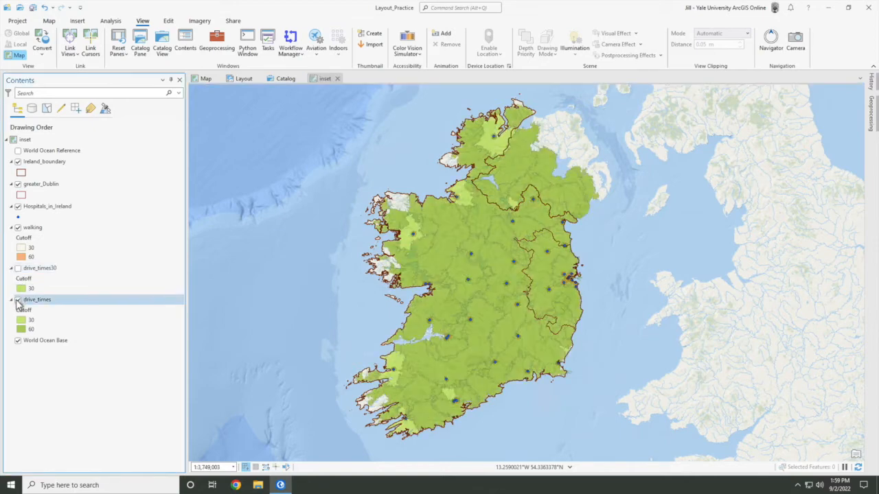
pyautogui.click(18, 300)
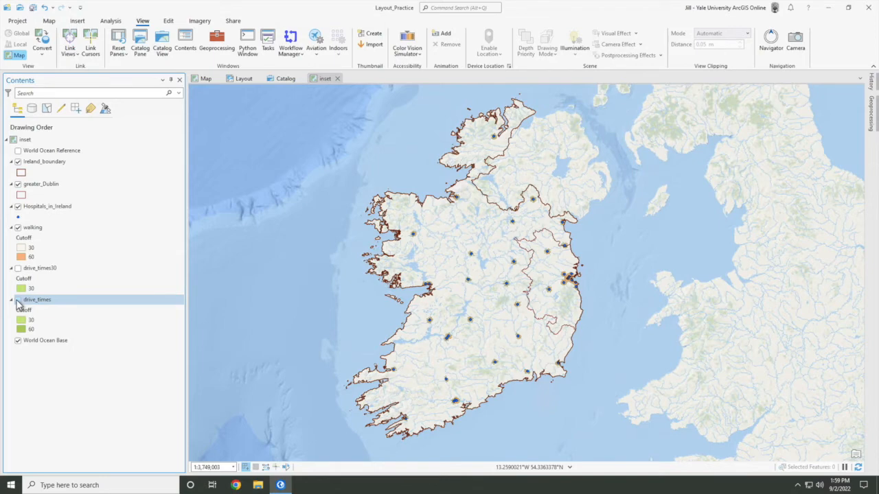
pyautogui.click(244, 79)
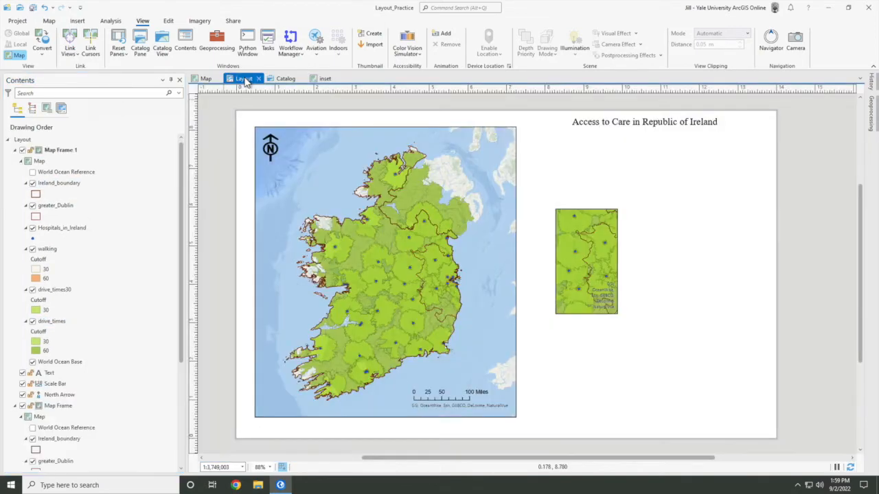
# Delete the small map frame beside the main map from the layout.
pyautogui.click(576, 262)
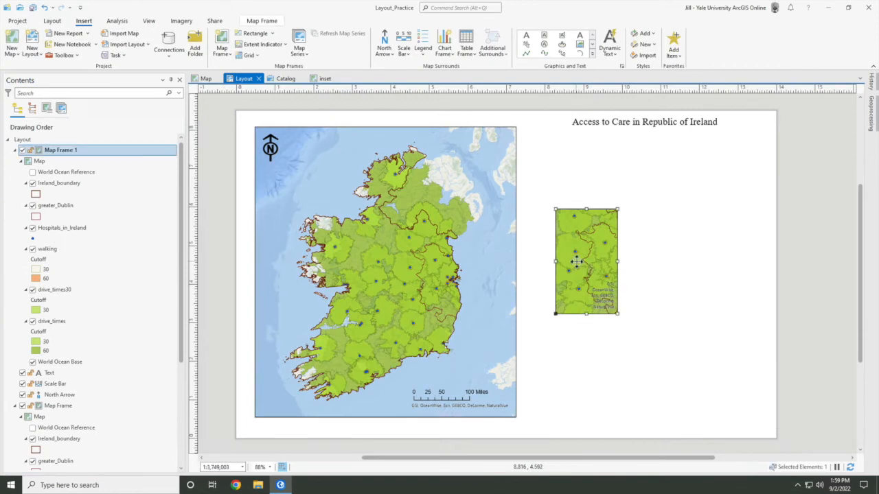
pyautogui.rightClick(577, 263)
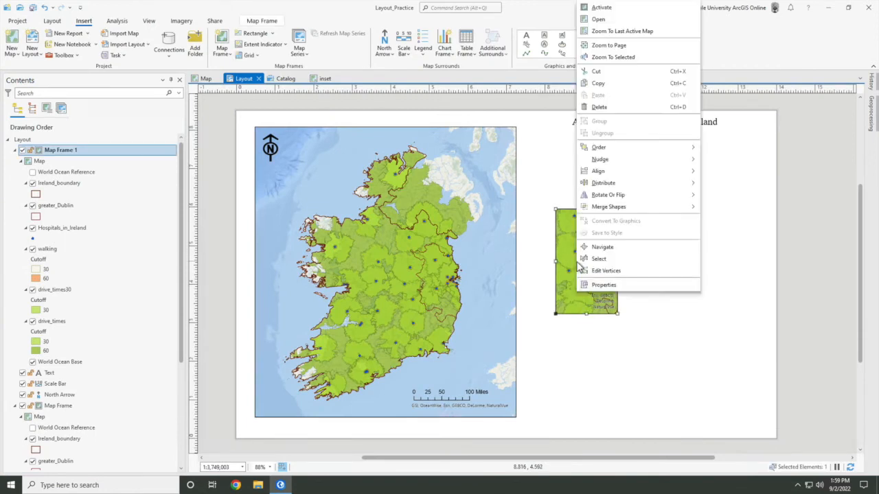
pyautogui.click(609, 106)
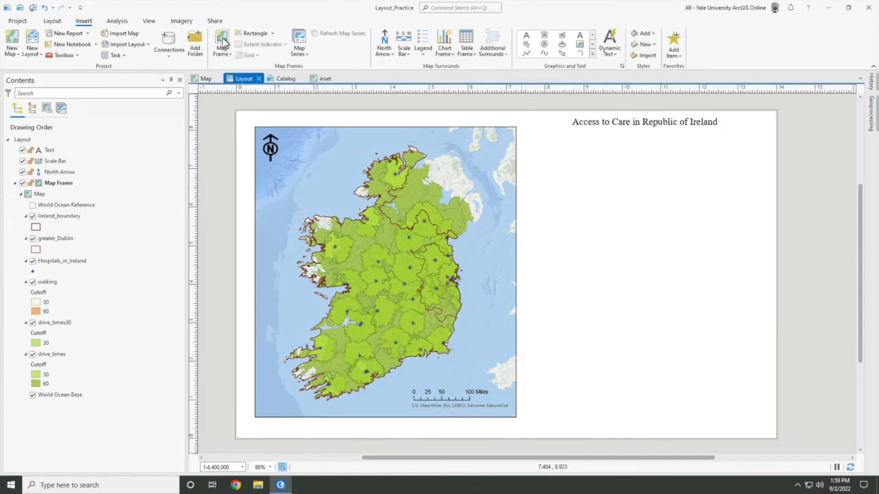
# Insert a map frame of the inset map's 1:3,749,003 view, about 5.2 by 6 inches, beside the main map below the title.
pyautogui.click(221, 42)
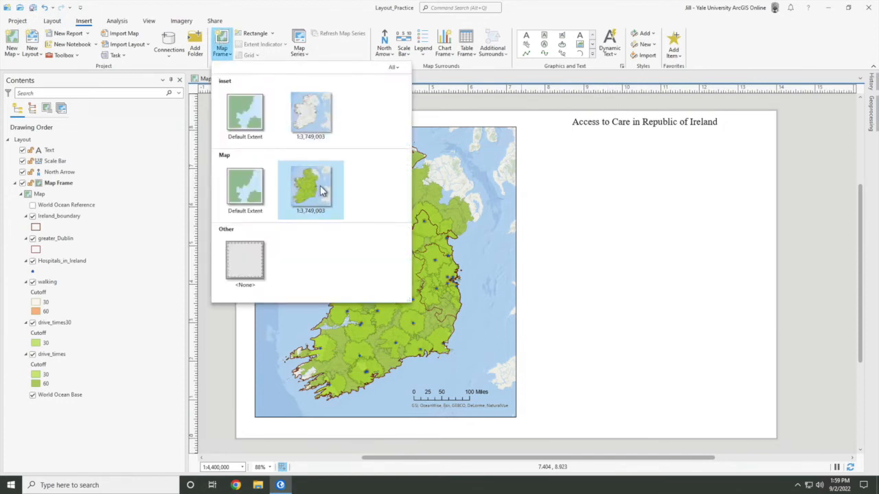
pyautogui.click(316, 120)
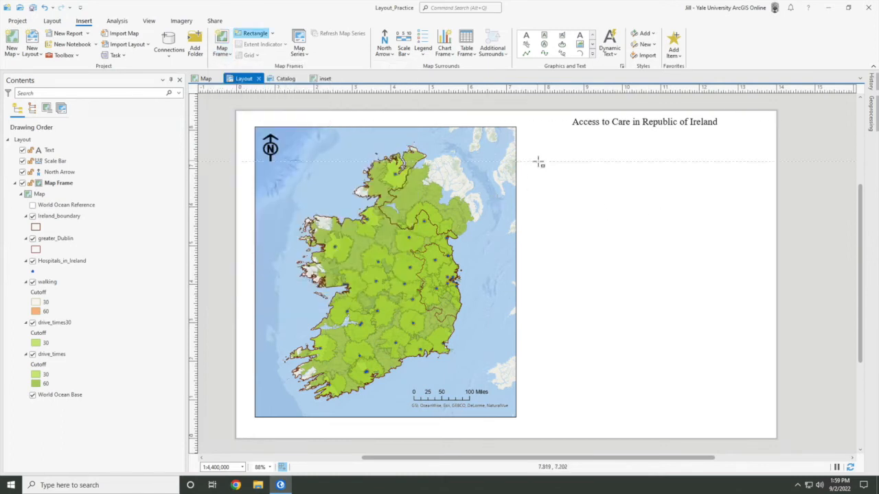
pyautogui.moveTo(539, 162); pyautogui.dragTo(738, 395)
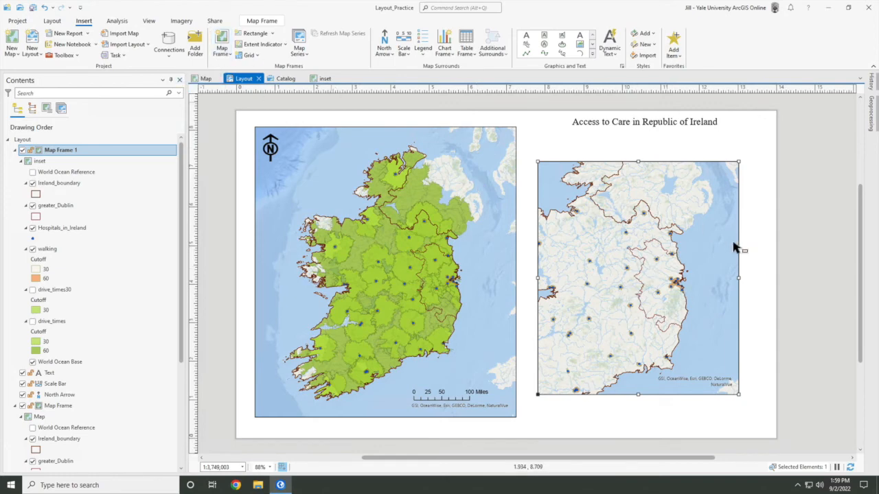
# Activate the inset map frame, zoom its map to the greater Dublin area at 1:1,397,759, and return to the layout.
pyautogui.rightClick(664, 258)
pyautogui.click(666, 169)
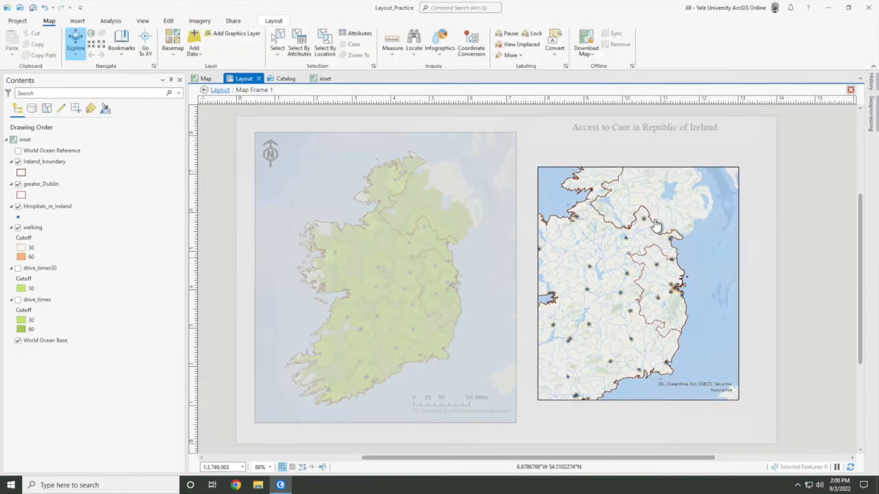
pyautogui.moveTo(640, 245); pyautogui.dragTo(693, 343)
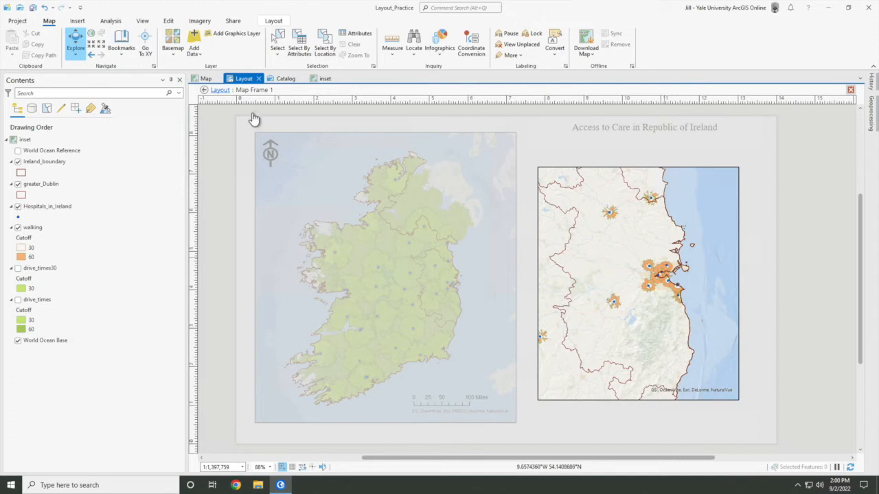
pyautogui.click(204, 90)
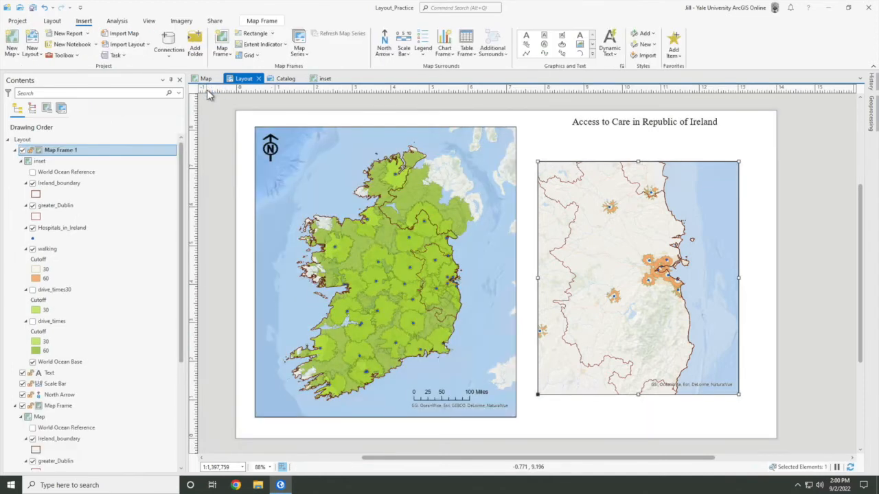
pyautogui.click(656, 422)
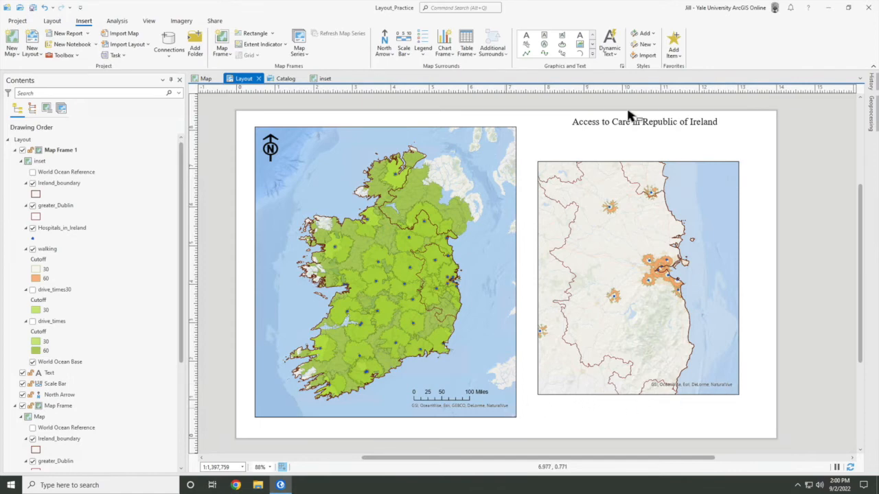
# Insert the Service Layer Credits dynamic text and place it in the page margin beneath the main map.
pyautogui.click(611, 49)
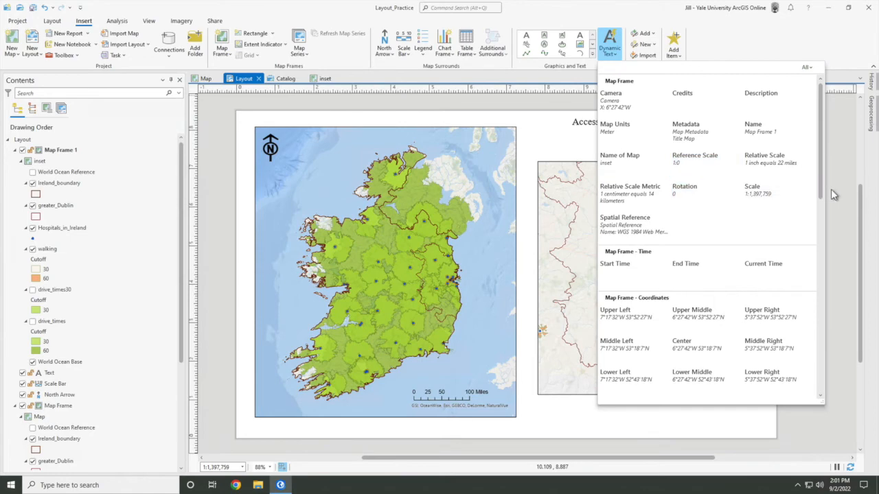
pyautogui.moveTo(824, 194); pyautogui.dragTo(814, 302)
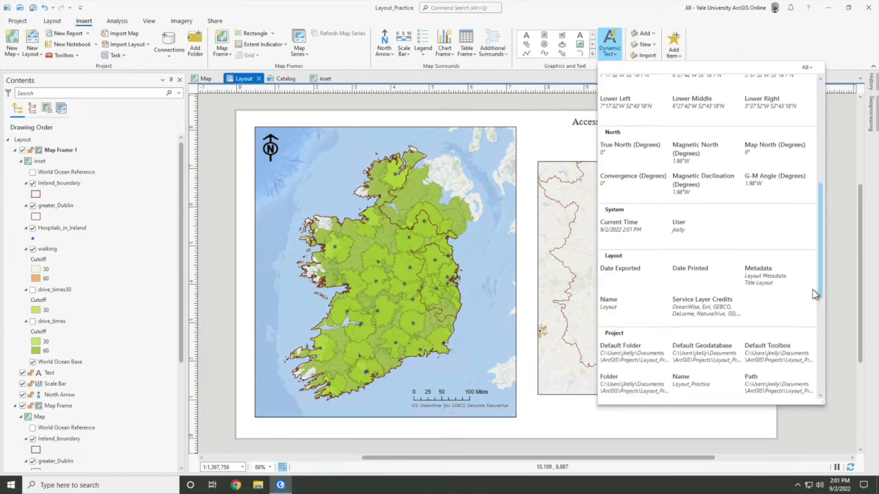
pyautogui.click(712, 297)
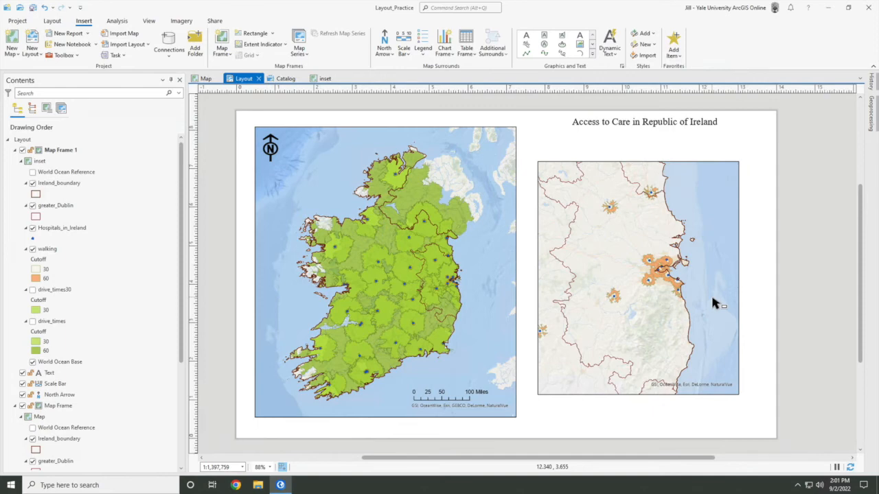
pyautogui.click(699, 382)
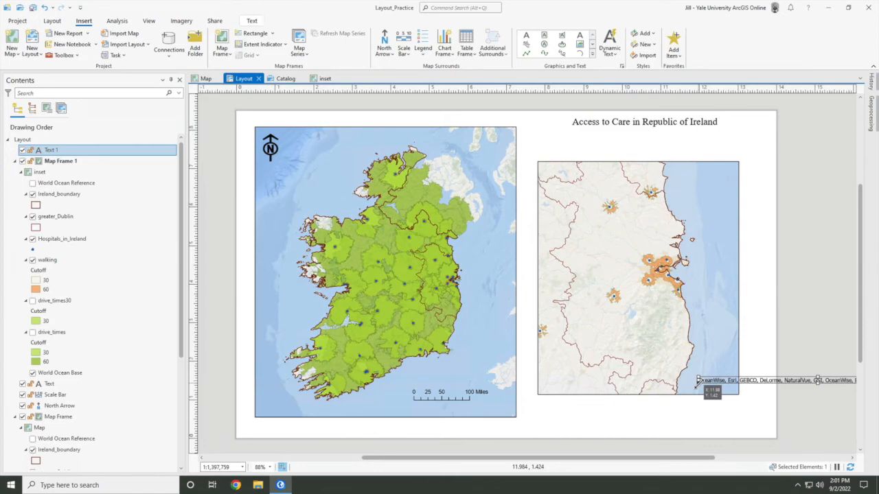
pyautogui.moveTo(743, 399); pyautogui.dragTo(329, 431)
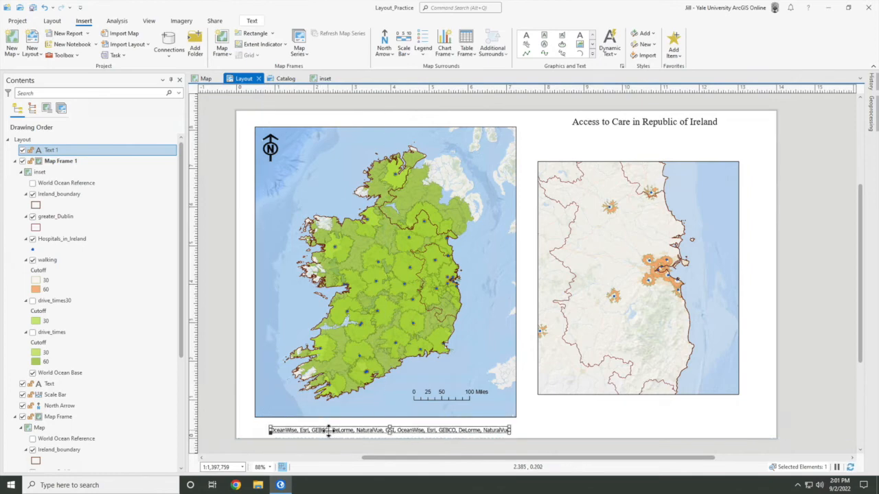
# Format the service layer credits text in Times New Roman, 6 pt, with a gray color.
pyautogui.doubleClick(328, 431)
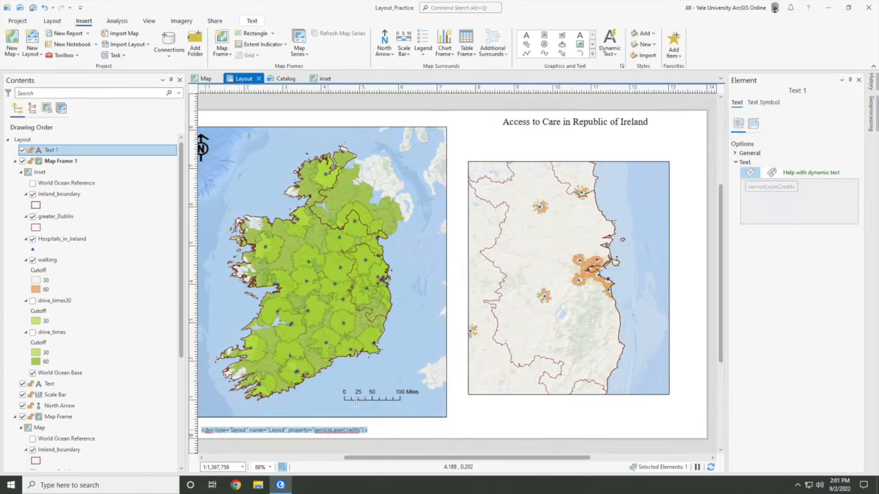
pyautogui.click(778, 102)
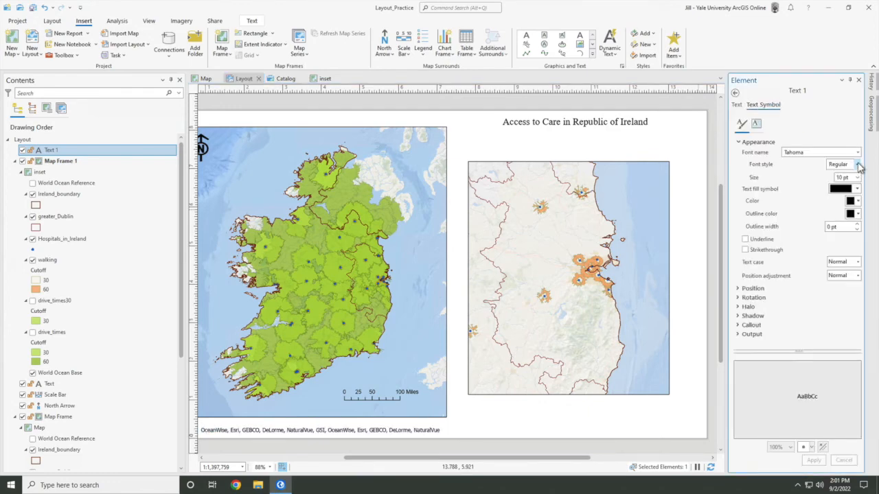
pyautogui.click(858, 153)
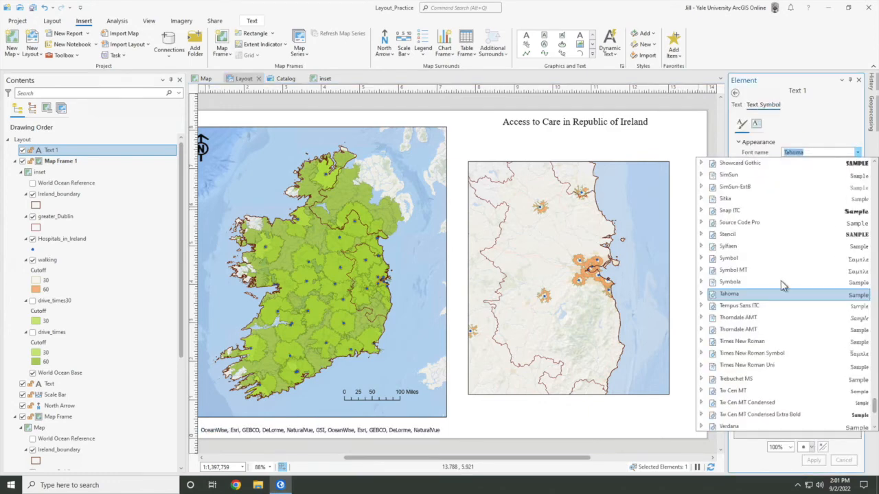
pyautogui.click(766, 342)
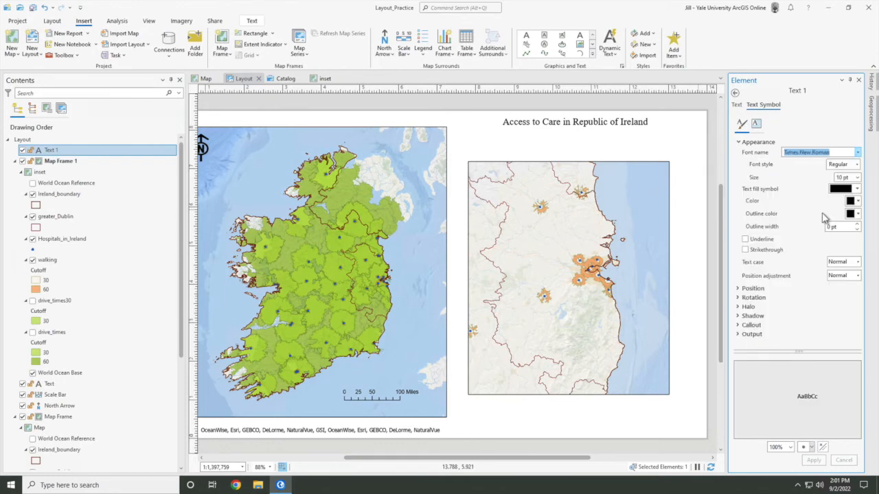
pyautogui.click(858, 177)
pyautogui.click(850, 188)
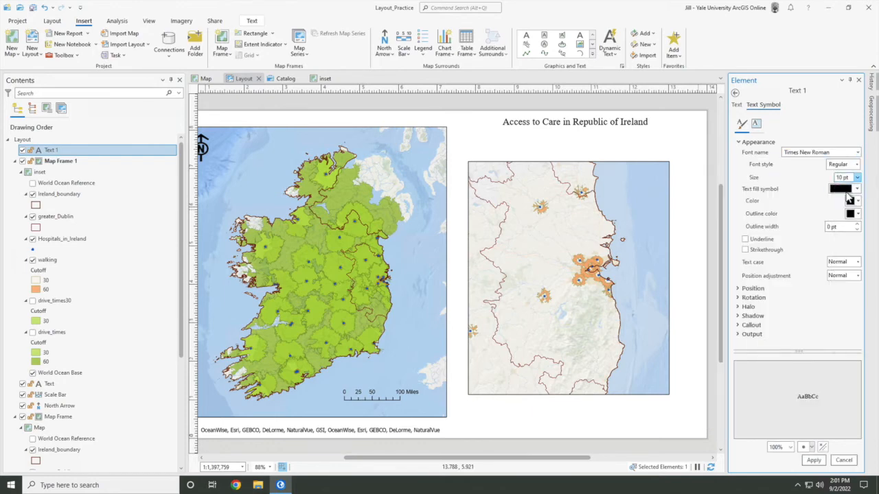
pyautogui.click(857, 201)
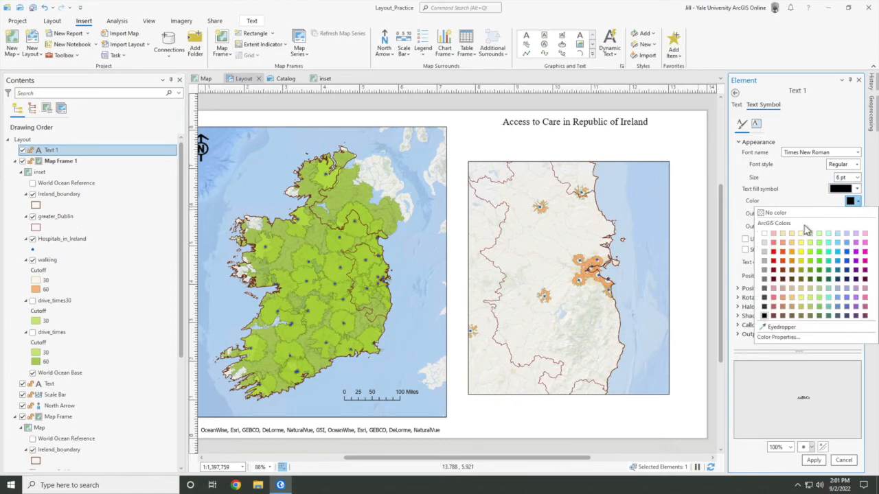
pyautogui.click(764, 261)
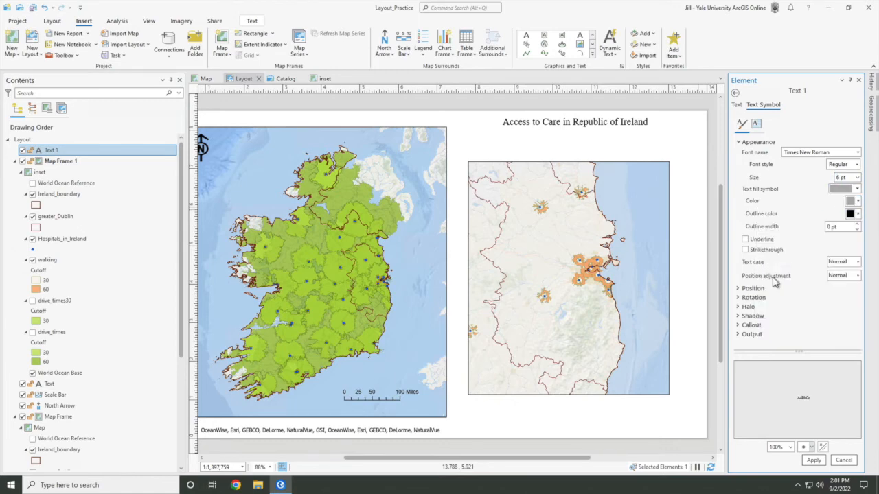
pyautogui.click(814, 460)
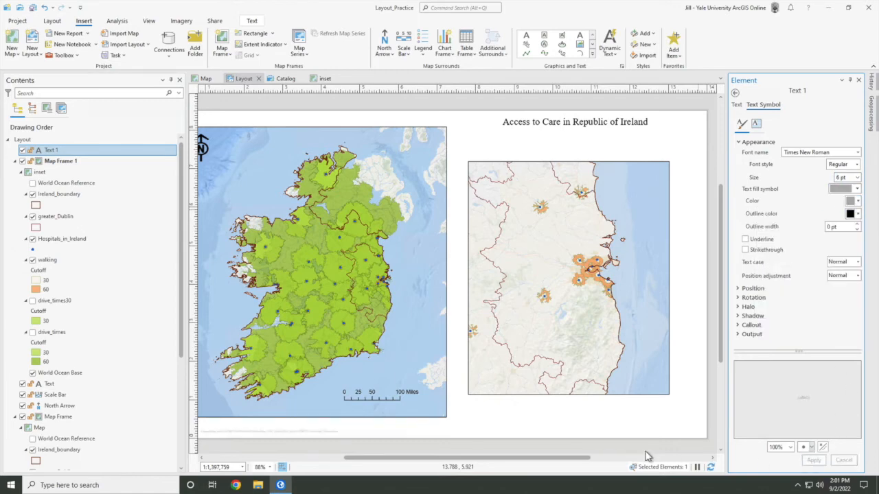
pyautogui.click(859, 80)
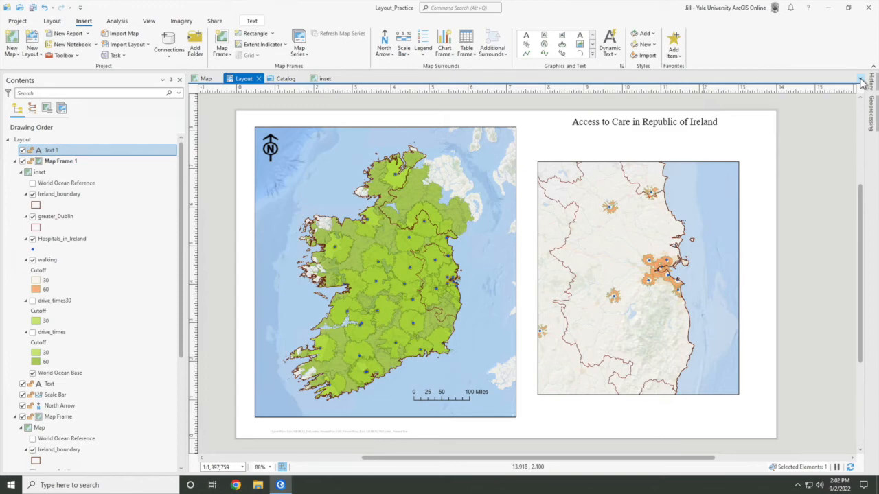
# Add a scale bar in miles for the inset map frame and place it in the frame's lower-right corner.
pyautogui.click(619, 353)
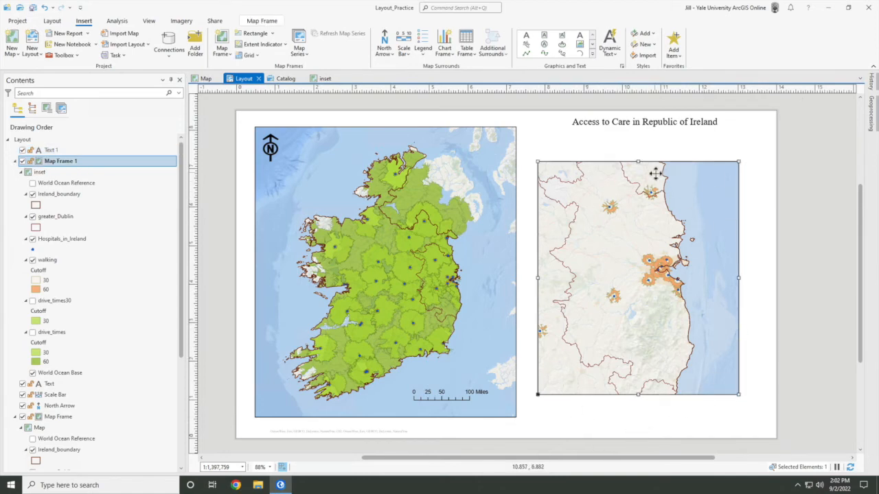
pyautogui.click(405, 43)
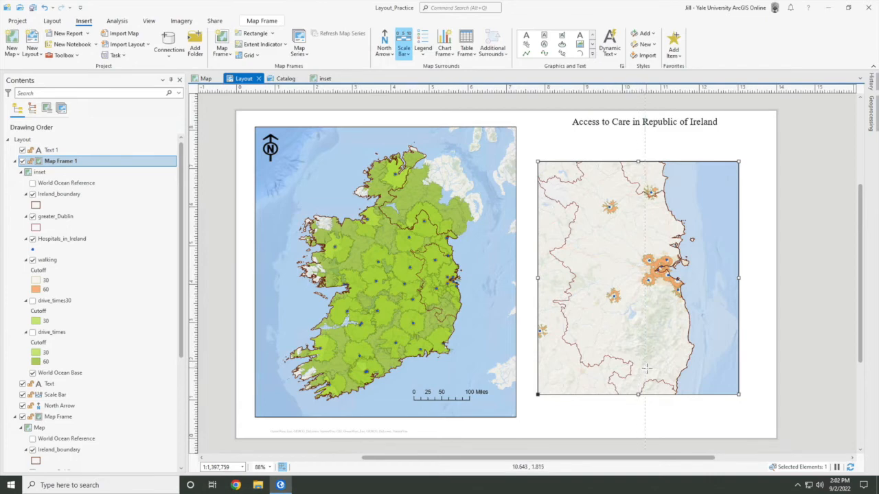
pyautogui.moveTo(644, 369); pyautogui.dragTo(722, 385)
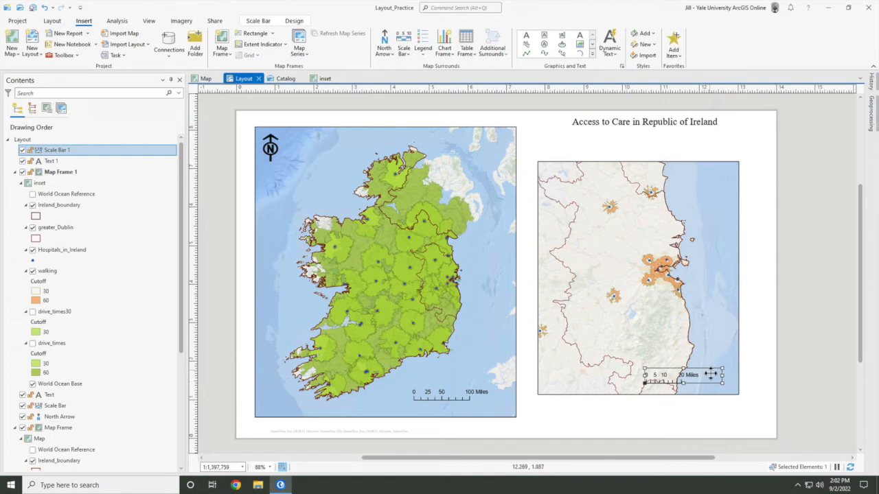
pyautogui.moveTo(710, 374); pyautogui.dragTo(753, 376)
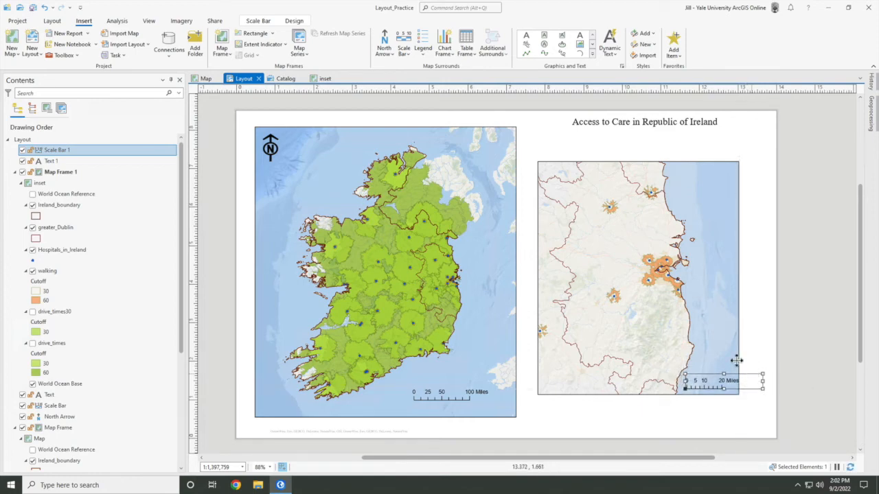
pyautogui.click(721, 355)
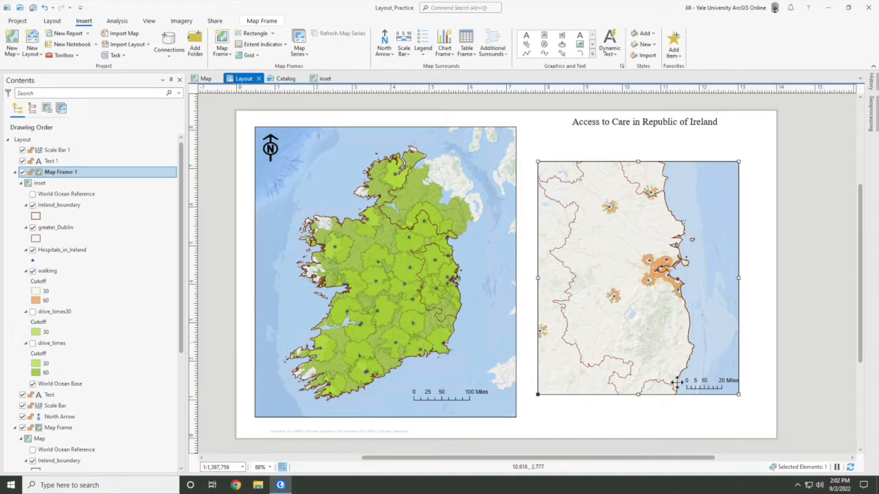
pyautogui.click(655, 424)
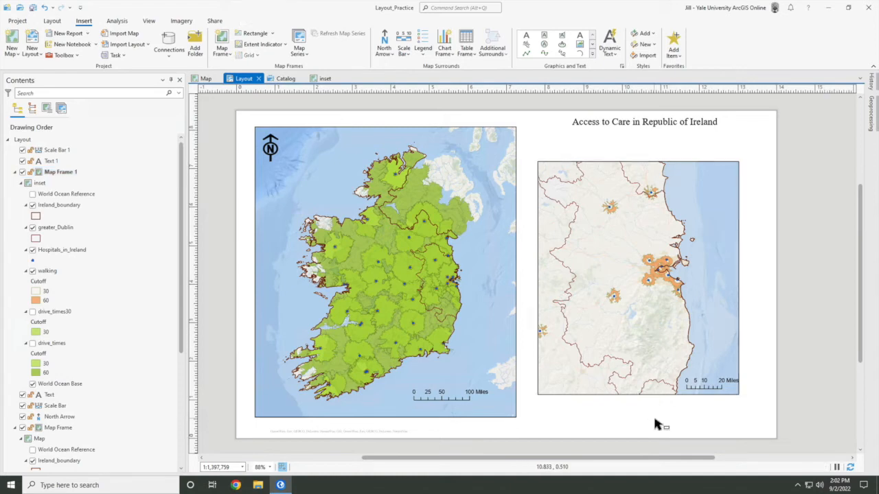
# Move the inset map frame so it overlaps the main map's right edge, and reposition its scale bar in the frame's lower-right corner.
pyautogui.click(657, 351)
pyautogui.moveTo(655, 331); pyautogui.dragTo(608, 320)
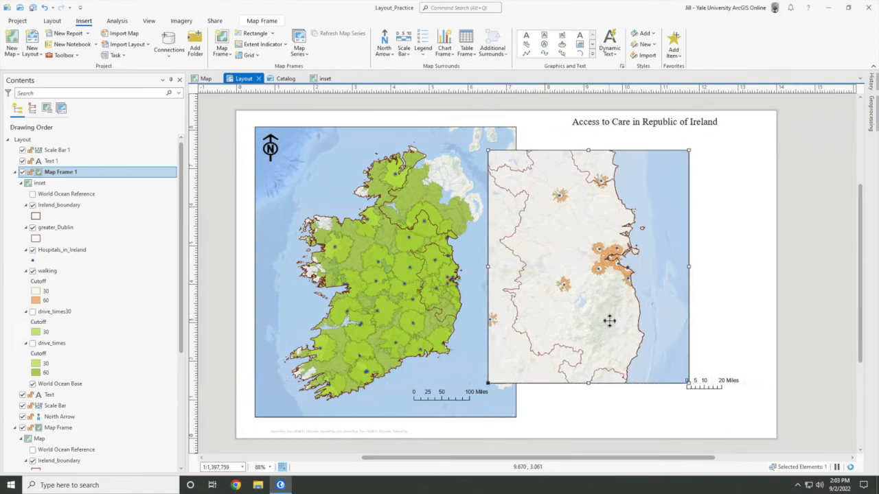
pyautogui.click(709, 409)
pyautogui.click(711, 388)
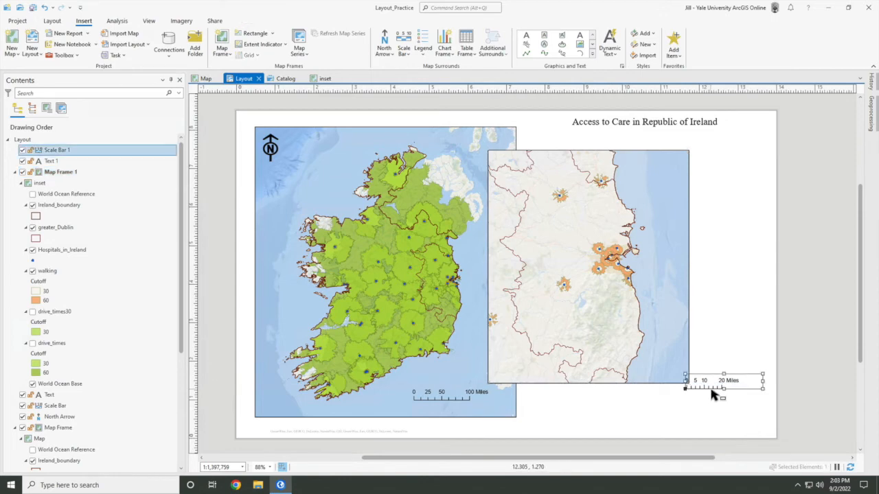
pyautogui.moveTo(708, 384); pyautogui.dragTo(668, 374)
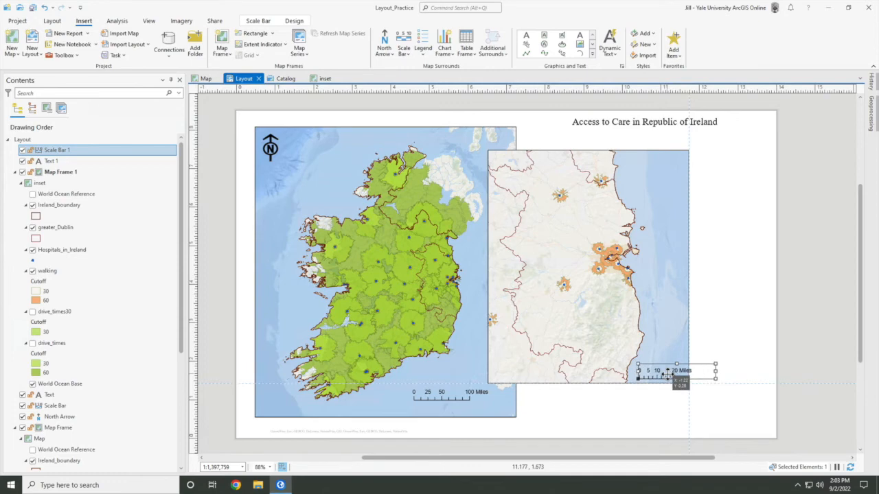
pyautogui.click(661, 414)
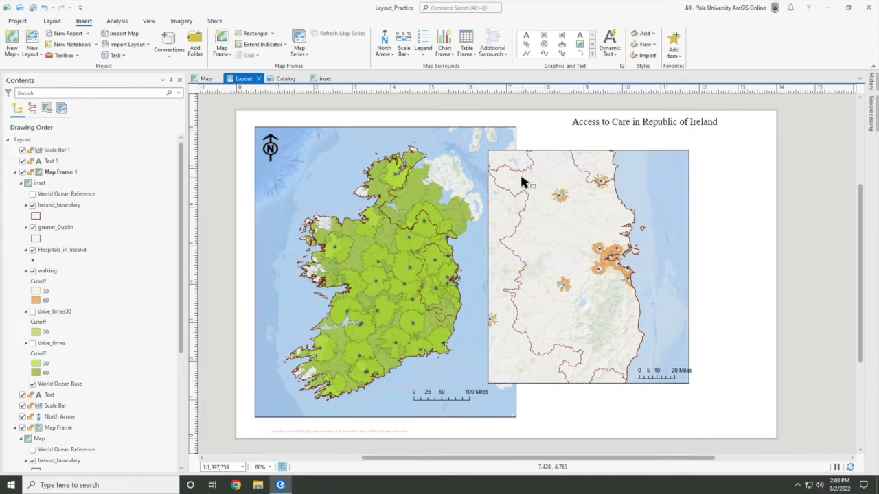
# Insert a legend for the main map frame as a tall, narrow box in the blank space east of the inset frame.
pyautogui.click(379, 241)
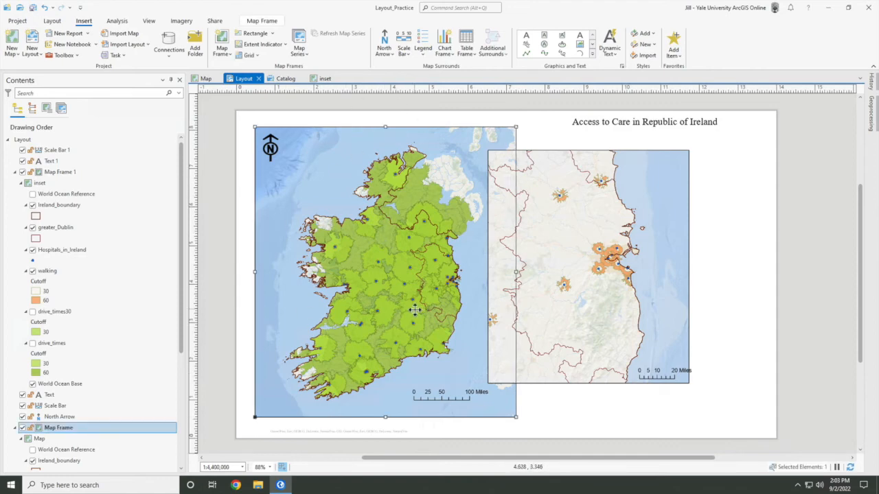
pyautogui.click(422, 50)
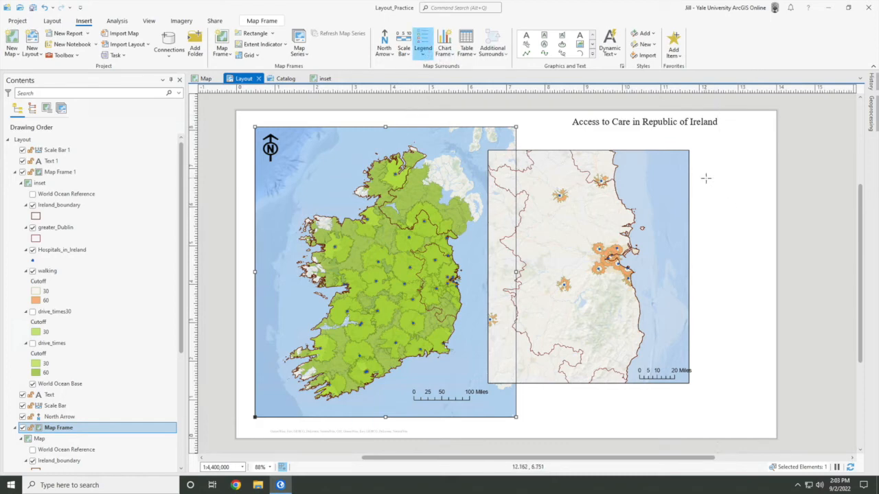
pyautogui.moveTo(706, 179); pyautogui.dragTo(761, 365)
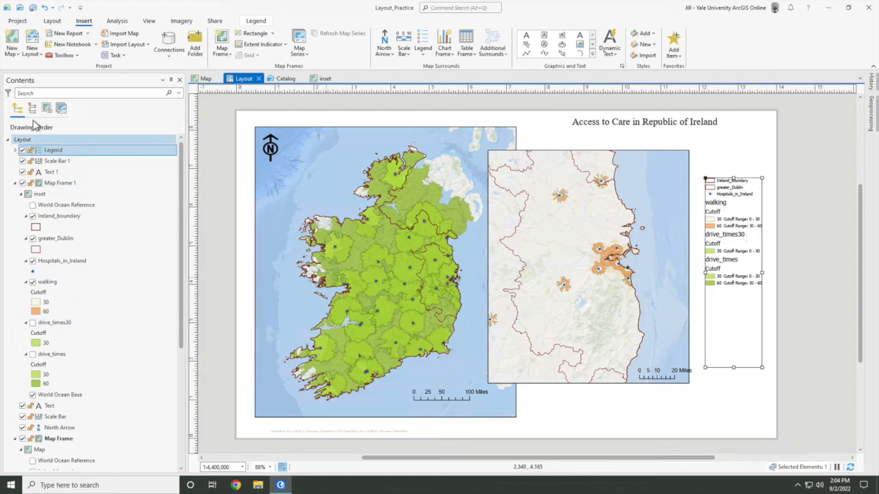
# Hide the Ireland_boundary, greater_Dublin and drive_times30 items in the legend.
pyautogui.click(17, 151)
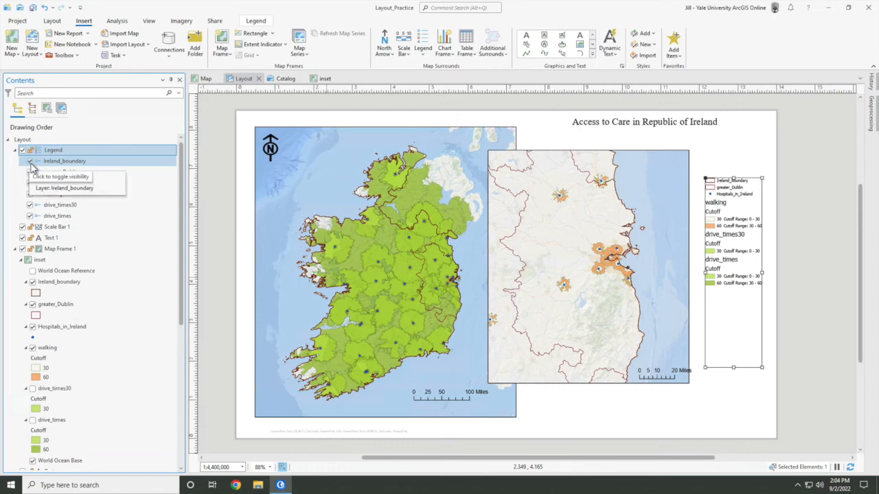
pyautogui.click(30, 166)
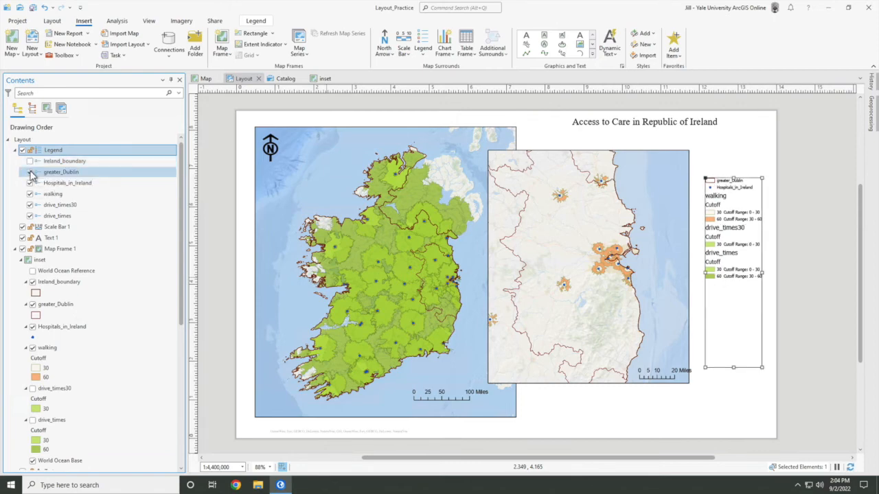
pyautogui.click(30, 172)
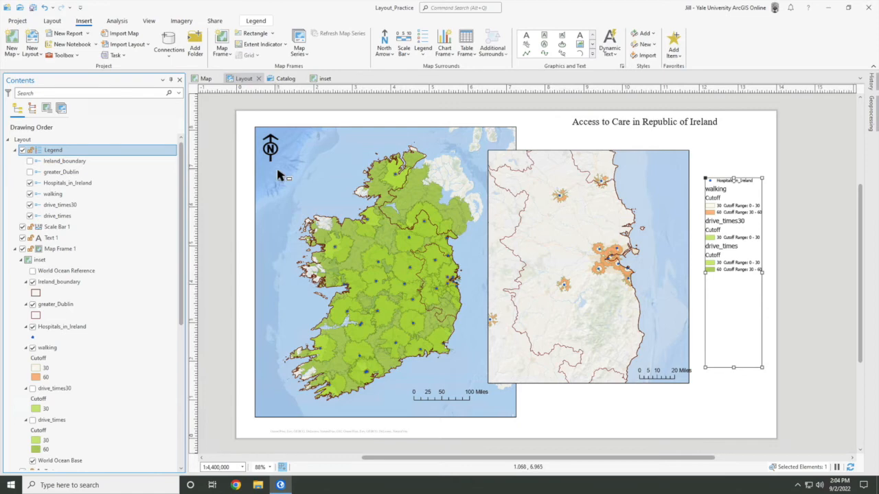
pyautogui.click(30, 205)
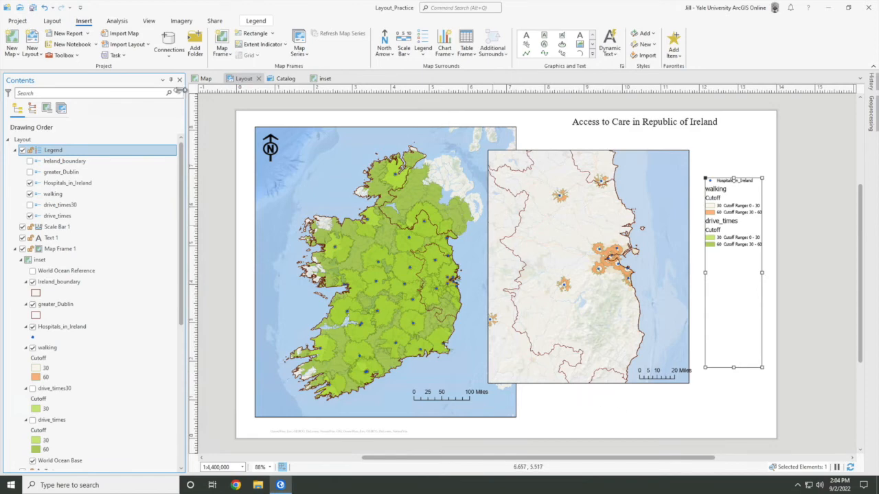
# In the main map, rename the Hospitals_in_Ireland layer as Hospitals.
pyautogui.click(205, 79)
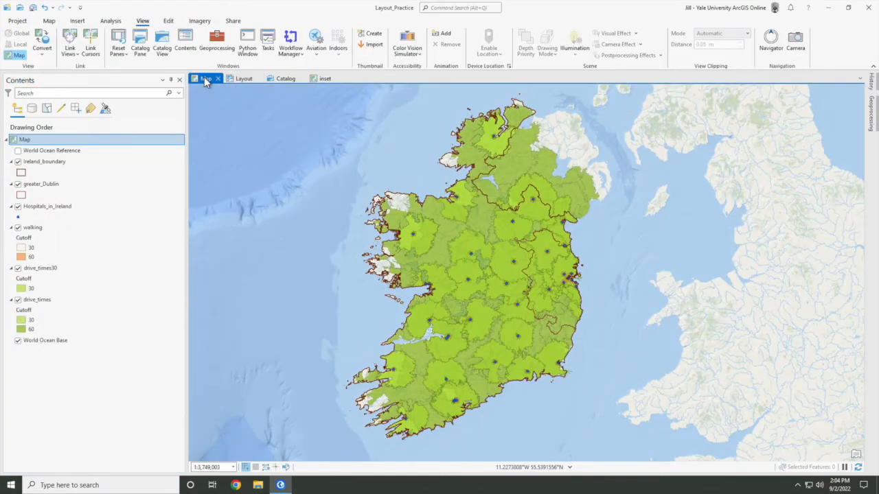
pyautogui.click(59, 210)
pyautogui.click(59, 210)
pyautogui.press('End')
pyautogui.press('BackSpace')
pyautogui.press('BackSpace')
pyautogui.press('BackSpace')
pyautogui.press('BackSpace')
pyautogui.press('BackSpace')
pyautogui.press('BackSpace')
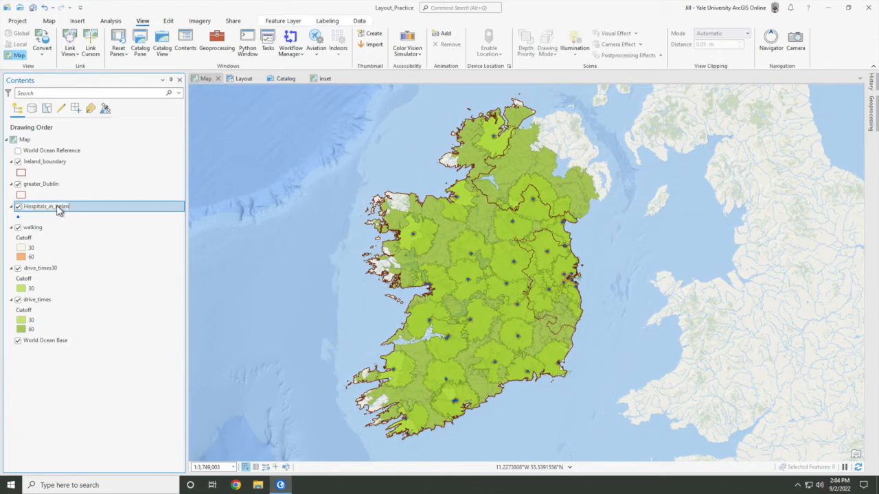
pyautogui.press('BackSpace')
pyautogui.press('BackSpace')
pyautogui.press('BackSpace')
pyautogui.press('BackSpace')
pyautogui.press('Return')
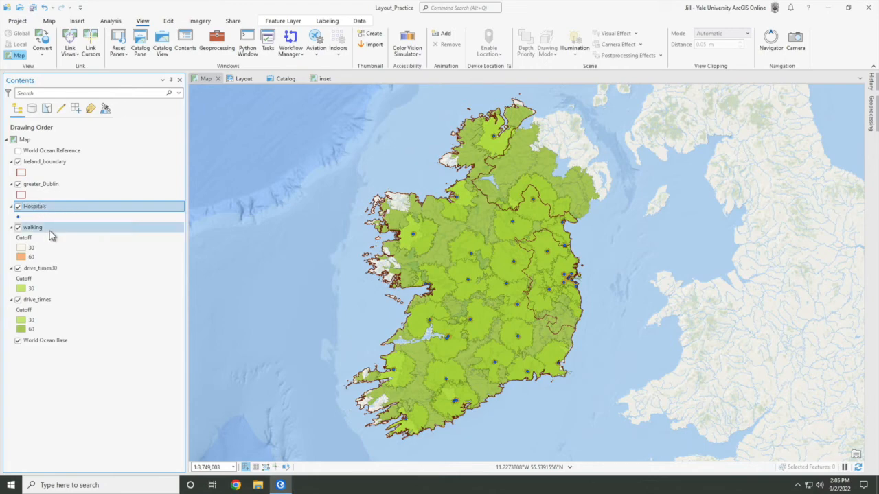
pyautogui.click(48, 233)
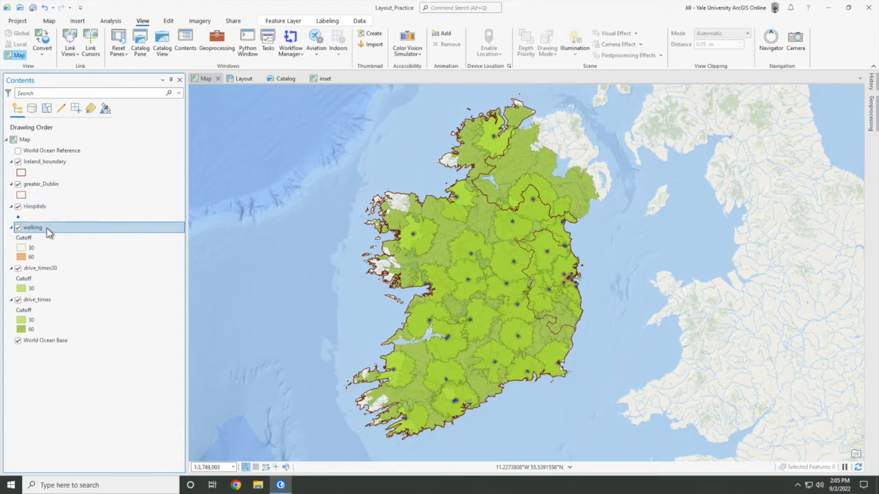
pyautogui.doubleClick(59, 230)
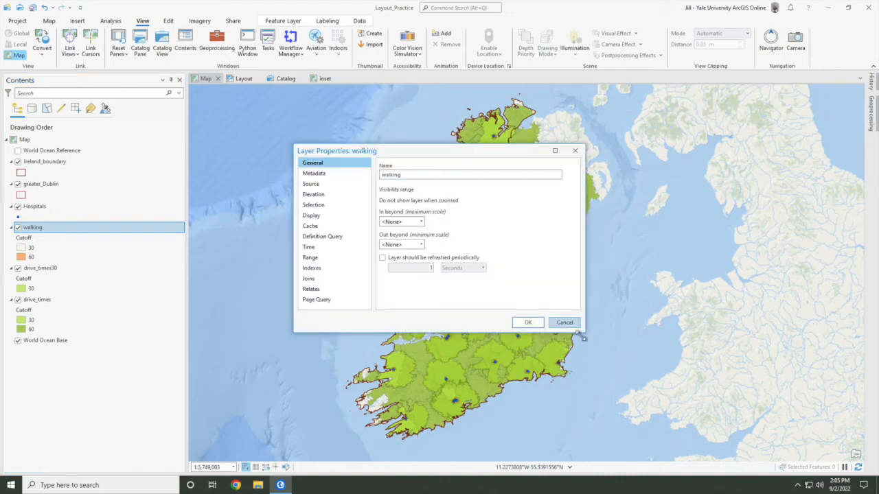
pyautogui.click(564, 324)
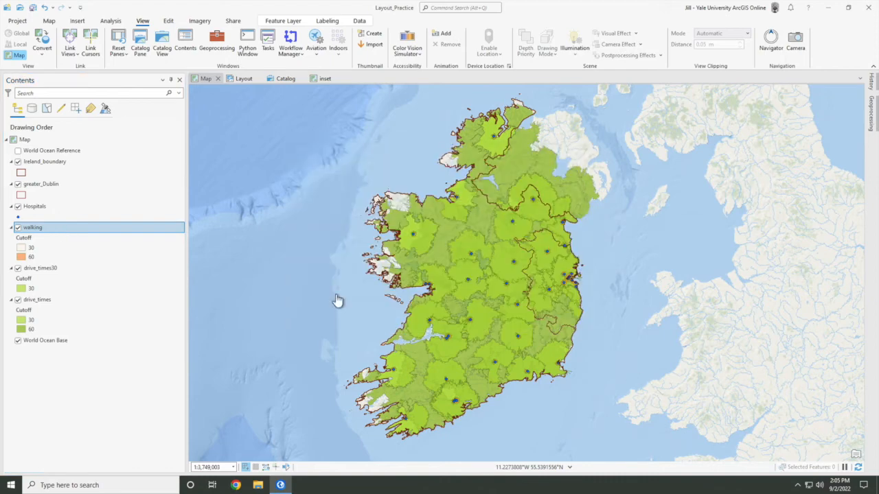
pyautogui.click(59, 268)
pyautogui.click(58, 231)
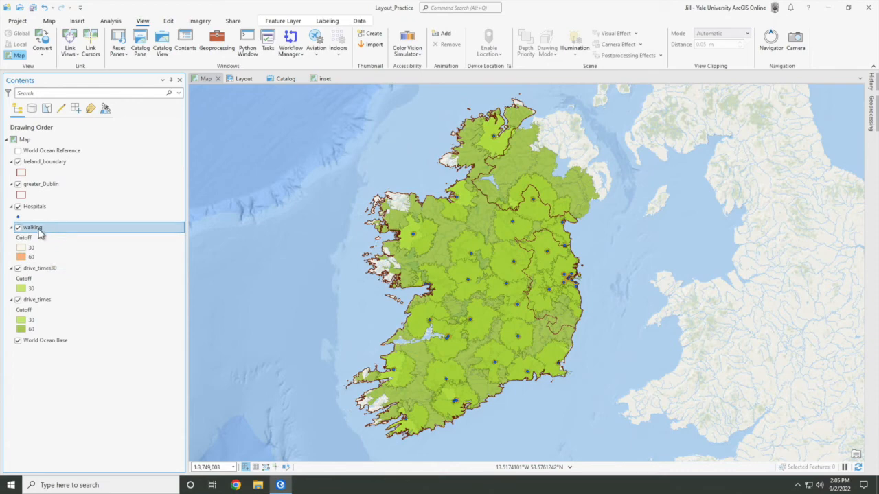
# Rename the walking layer as "walking time zones" in its layer properties.
pyautogui.rightClick(39, 234)
pyautogui.click(97, 462)
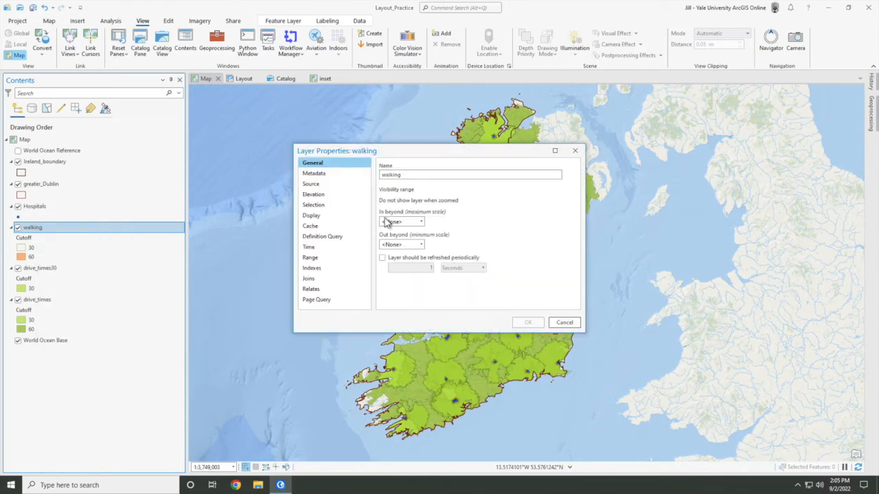
pyautogui.click(421, 176)
pyautogui.write('time zones')
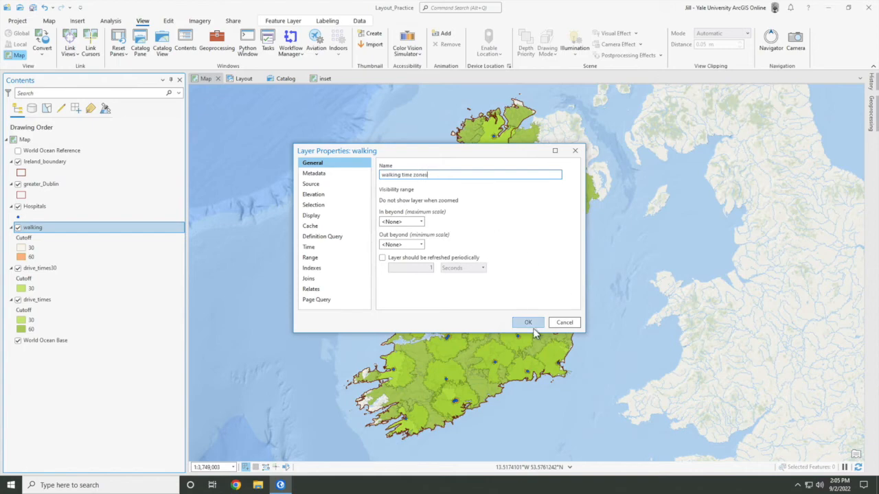
pyautogui.click(528, 322)
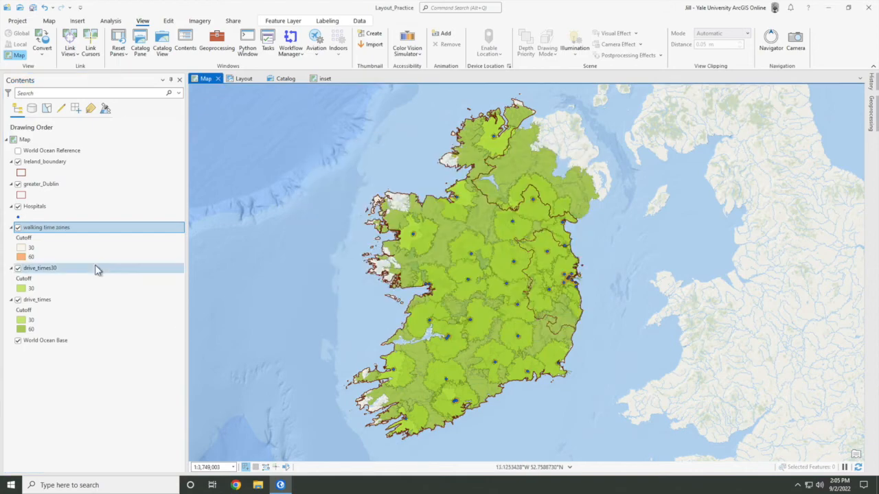
# Shorten the walking layer's name to "walking zones".
pyautogui.click(55, 231)
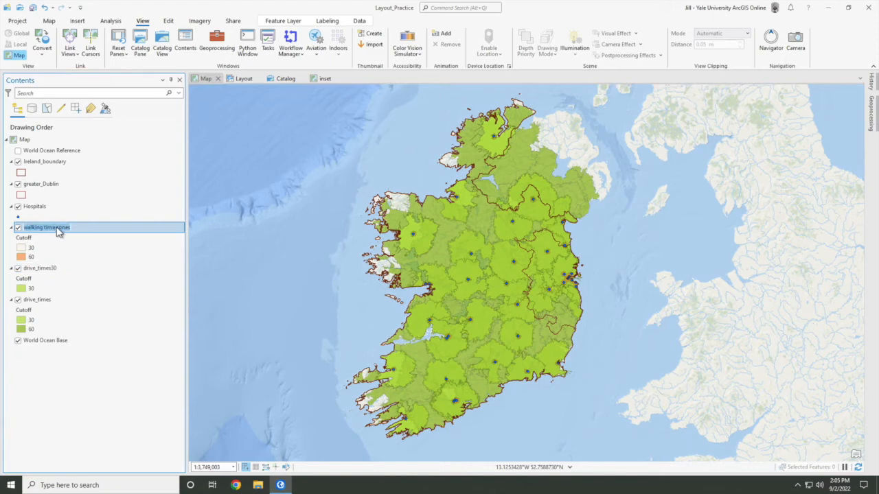
pyautogui.click(57, 228)
pyautogui.press('BackSpace')
pyautogui.press('BackSpace')
pyautogui.press('BackSpace')
pyautogui.press('BackSpace')
pyautogui.press('BackSpace')
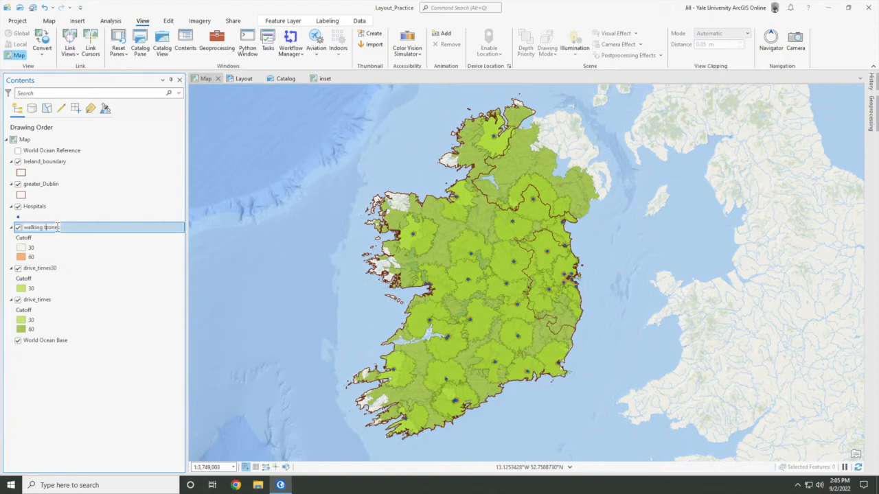
pyautogui.press('Return')
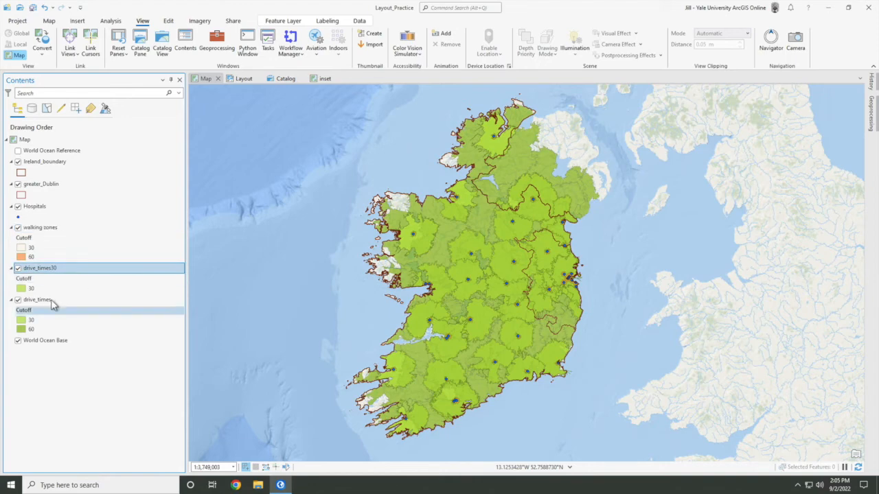
# Rename the drive_times layer as "driving zones".
pyautogui.click(54, 303)
pyautogui.click(54, 303)
pyautogui.write('driving zone')
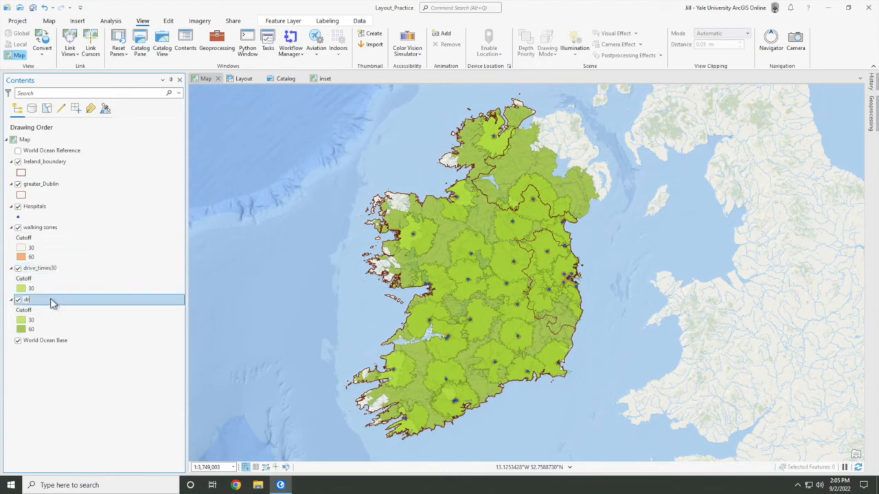
pyautogui.write('s')
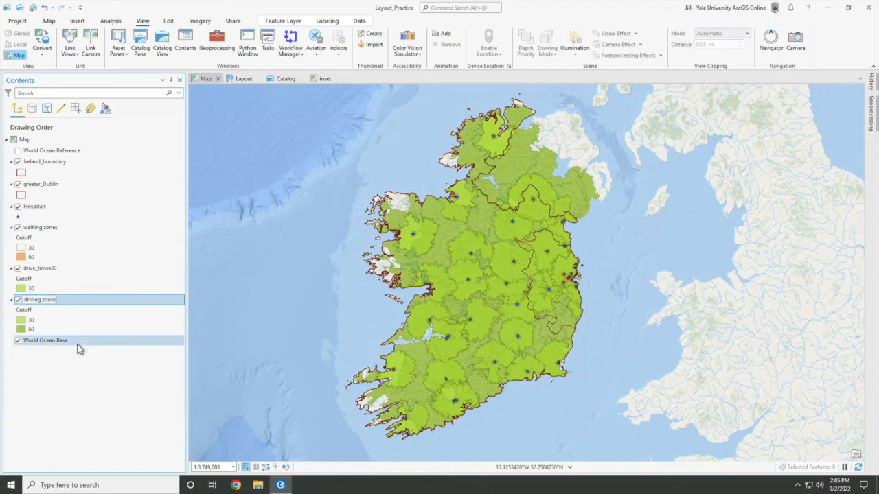
pyautogui.click(74, 340)
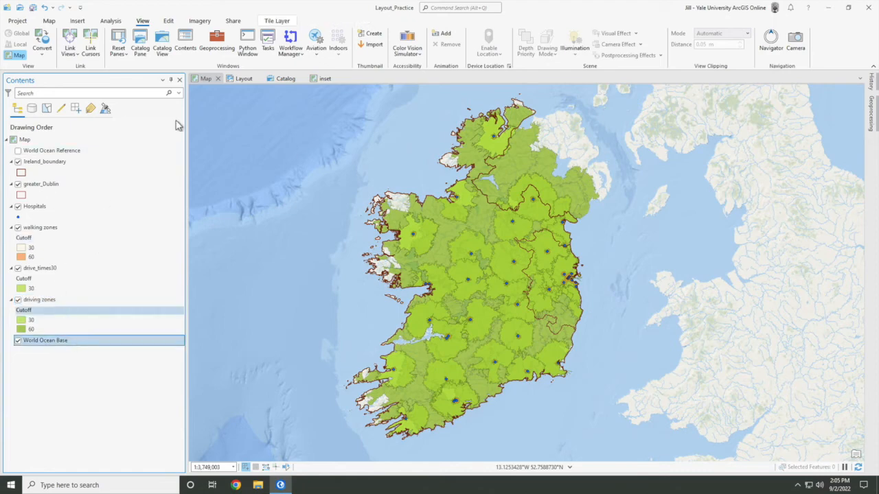
# Back in the layout, turn off headings for all legend items and deselect the legend.
pyautogui.click(283, 78)
pyautogui.click(242, 79)
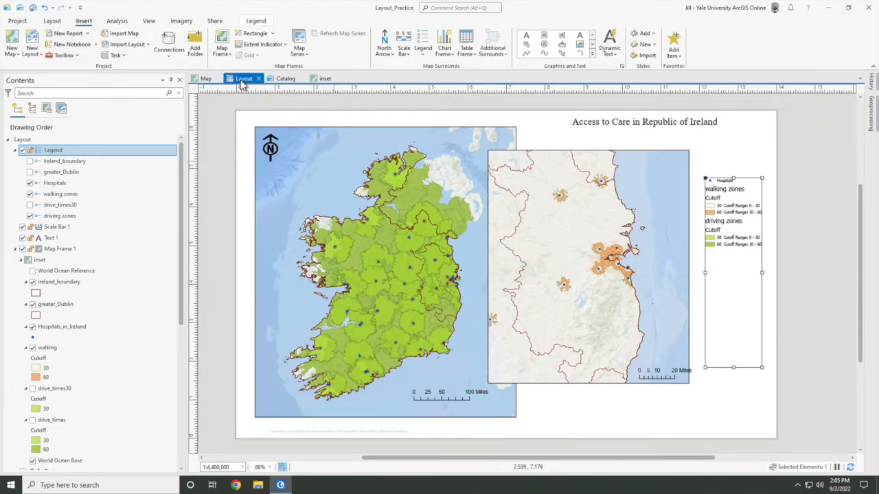
pyautogui.doubleClick(738, 281)
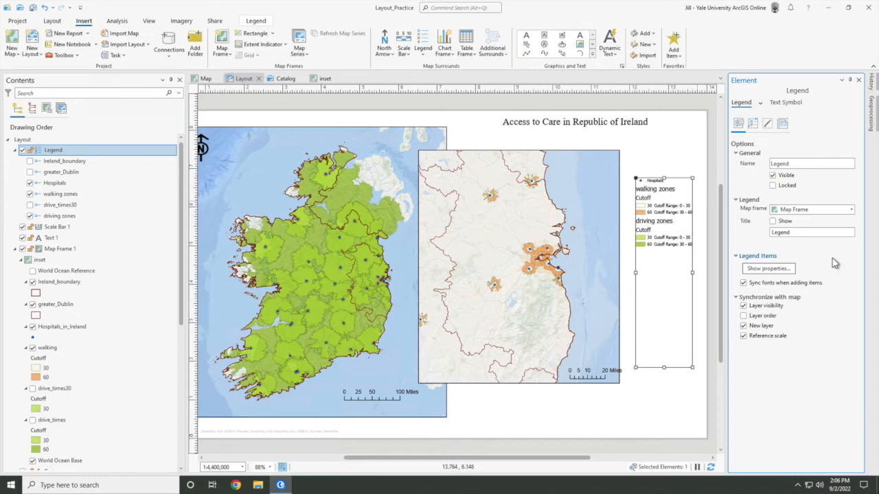
pyautogui.click(788, 269)
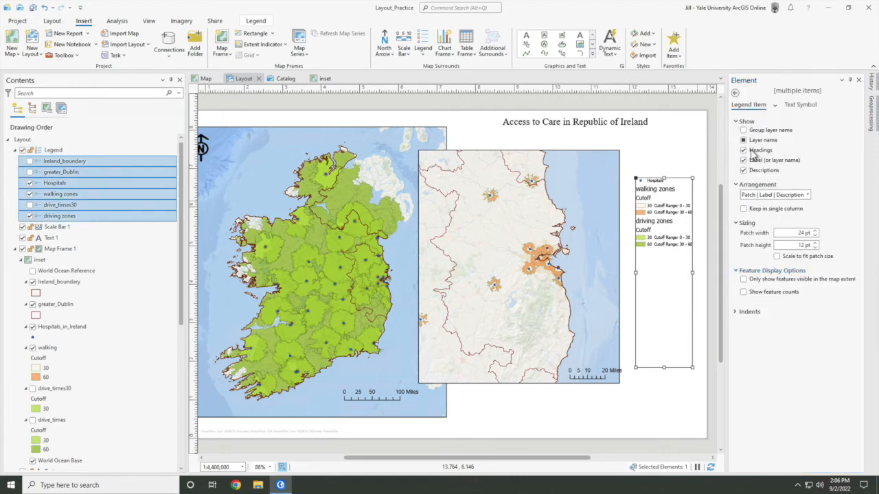
pyautogui.click(745, 152)
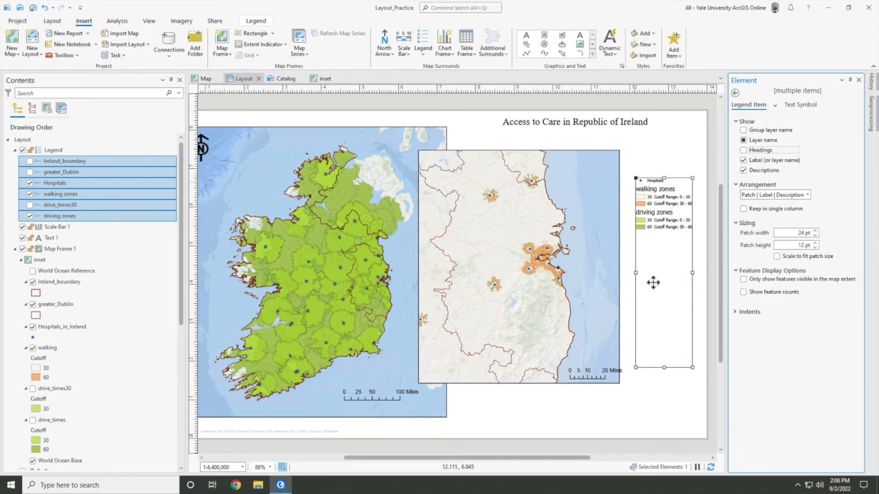
pyautogui.click(858, 80)
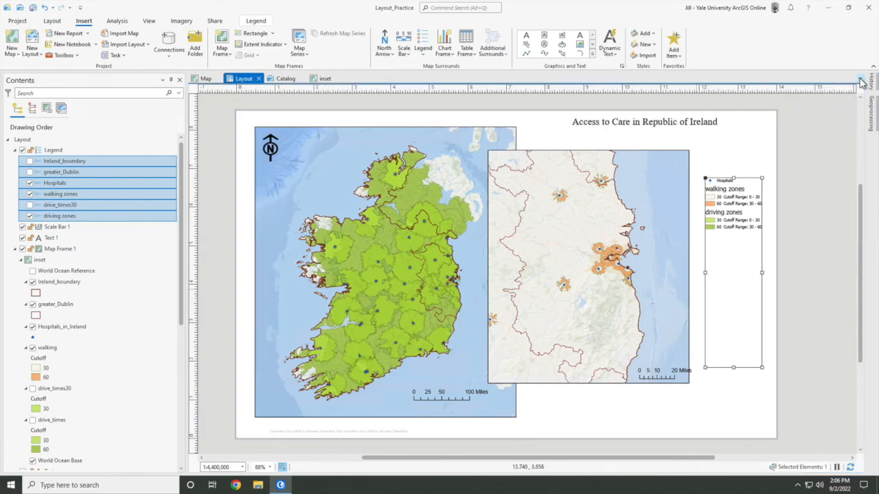
pyautogui.click(716, 402)
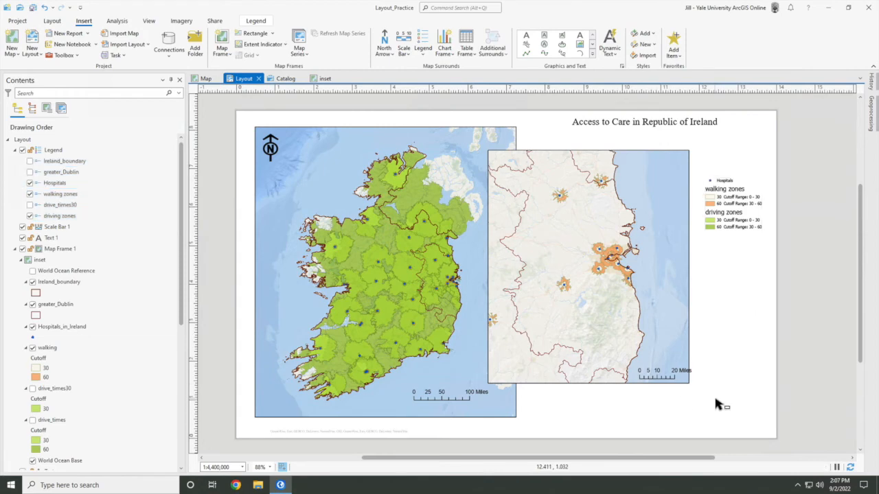
# Move the inset's scale bar slightly up and left so it fits inside the inset frame, nudging it left once.
pyautogui.click(672, 374)
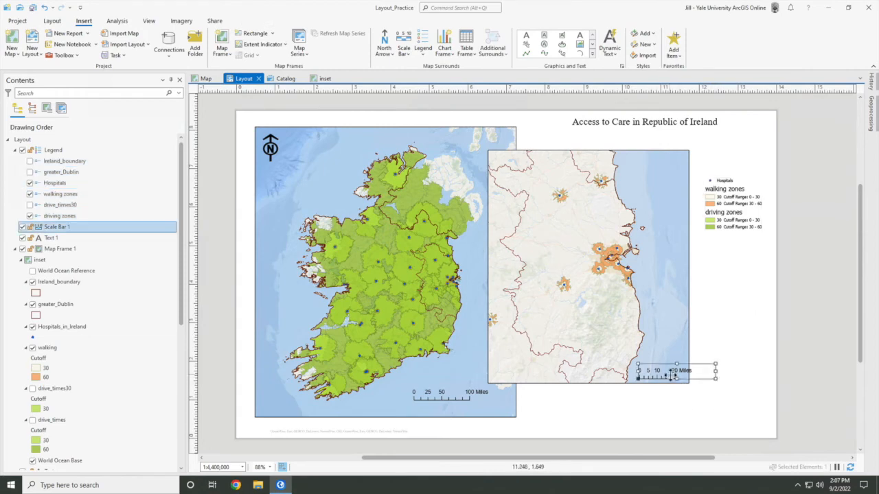
pyautogui.moveTo(670, 371); pyautogui.dragTo(638, 368)
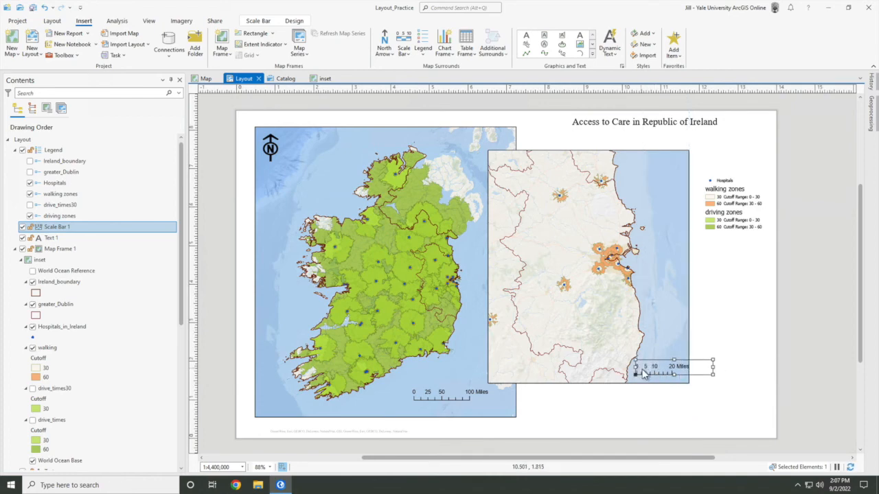
pyautogui.rightClick(642, 372)
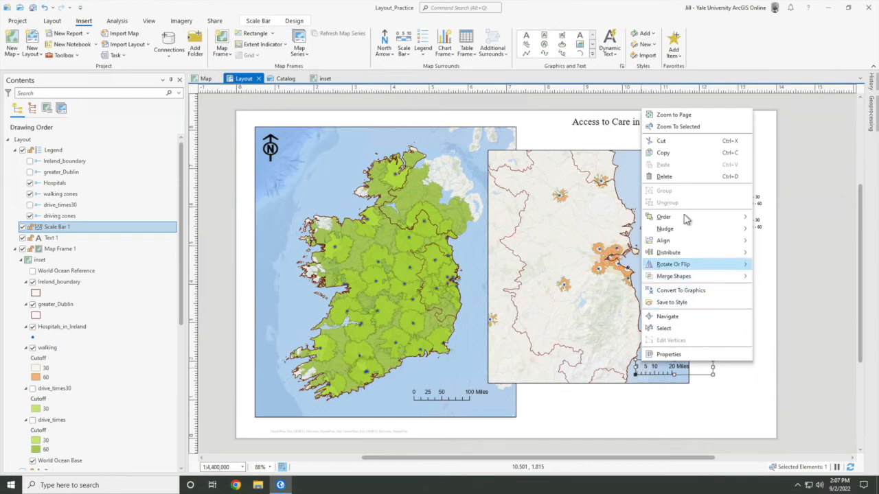
pyautogui.moveTo(688, 237)
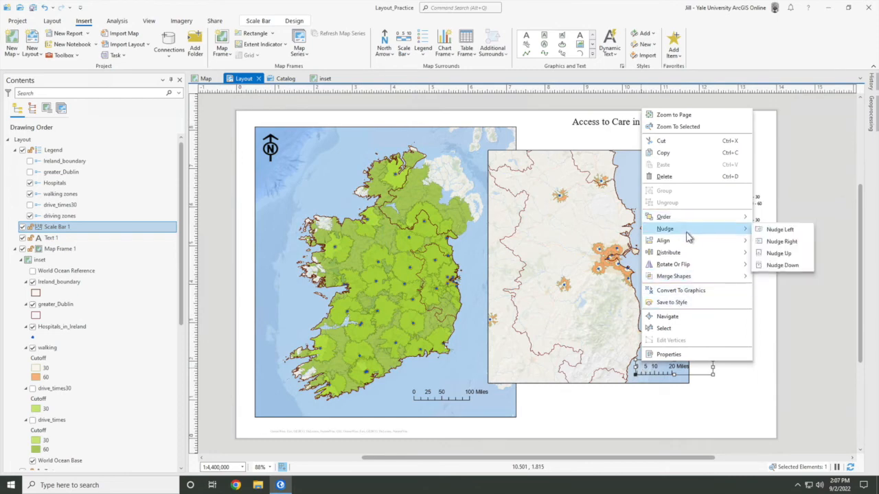
pyautogui.click(794, 231)
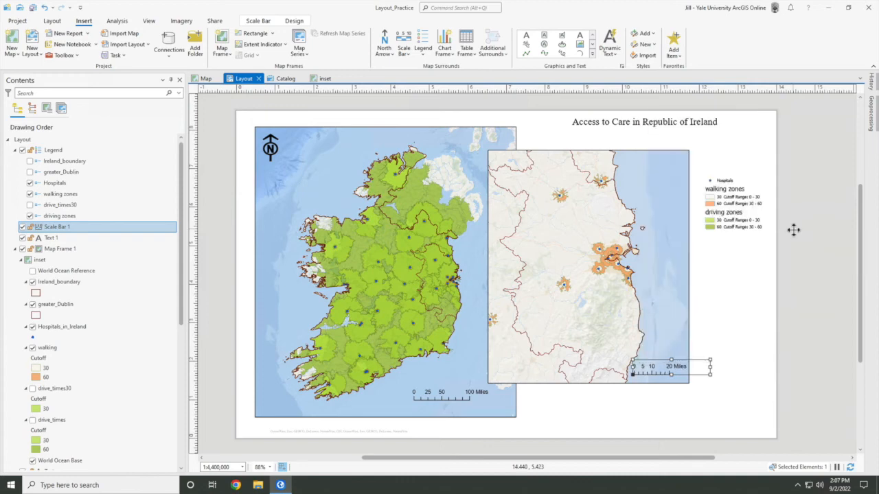
pyautogui.click(729, 431)
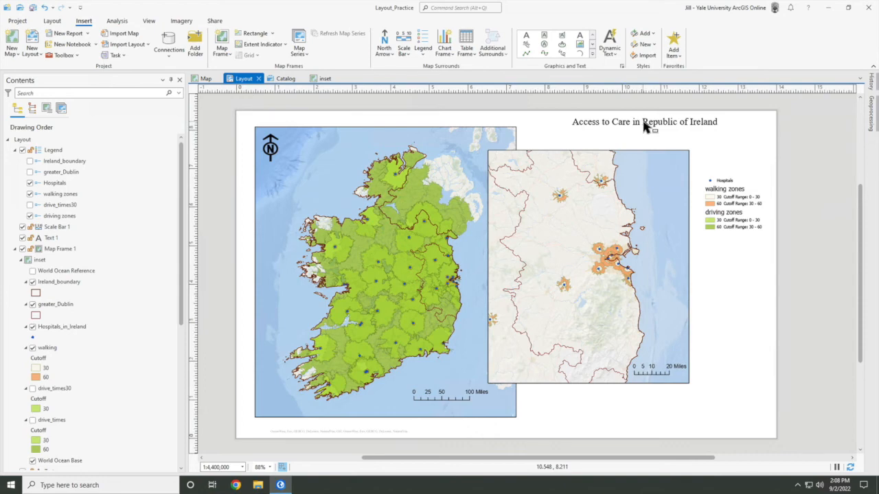
# Change the legend's text font to Times New Roman, apply it and deselect the legend.
pyautogui.doubleClick(738, 215)
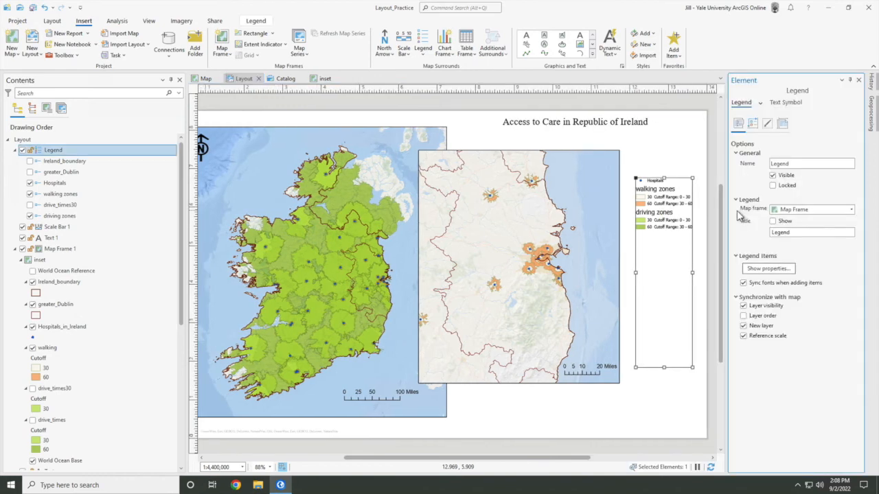
pyautogui.click(789, 105)
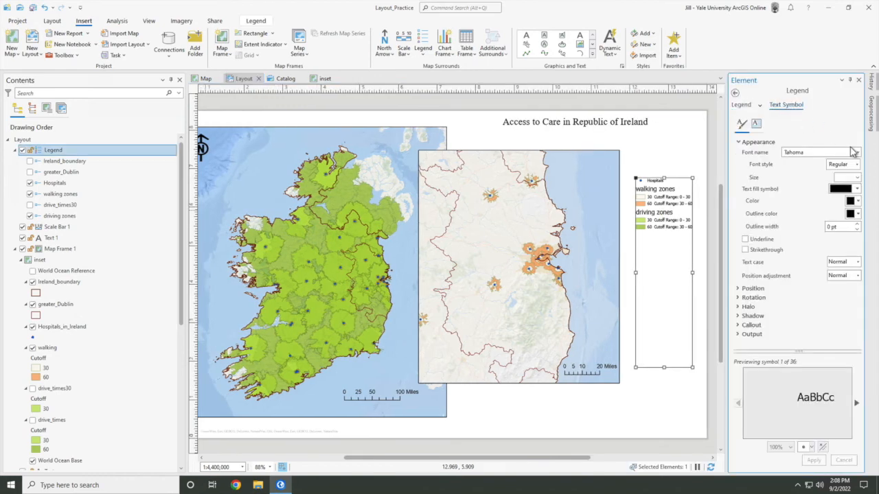
pyautogui.click(859, 154)
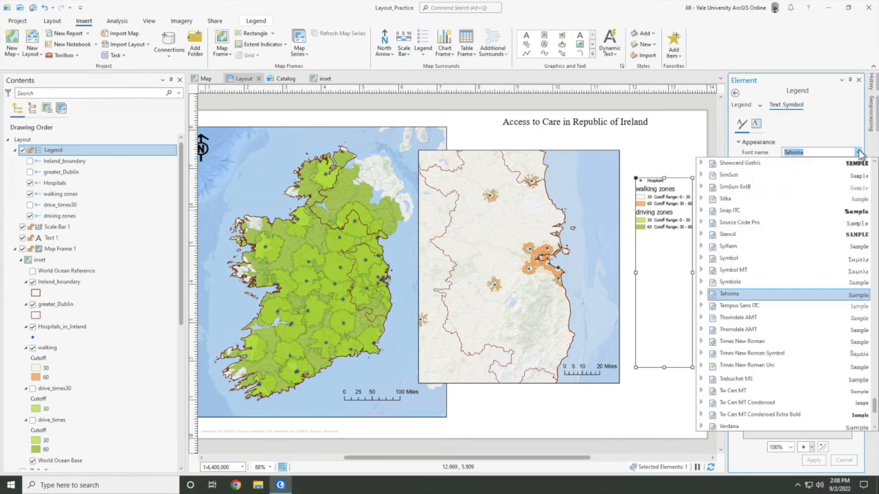
pyautogui.click(766, 341)
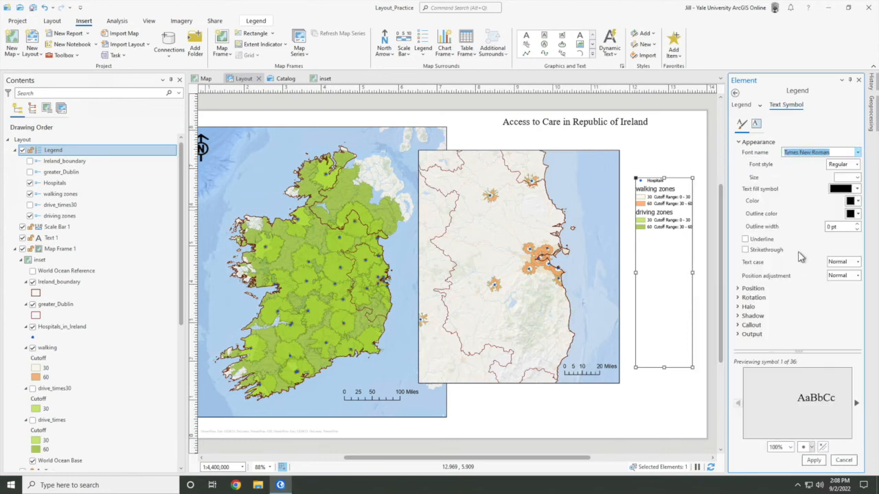
pyautogui.click(815, 461)
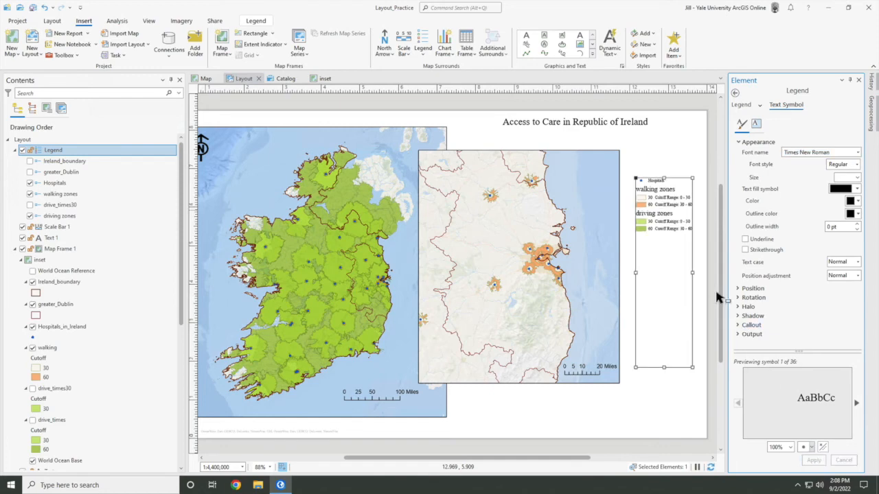
pyautogui.click(858, 80)
pyautogui.click(748, 398)
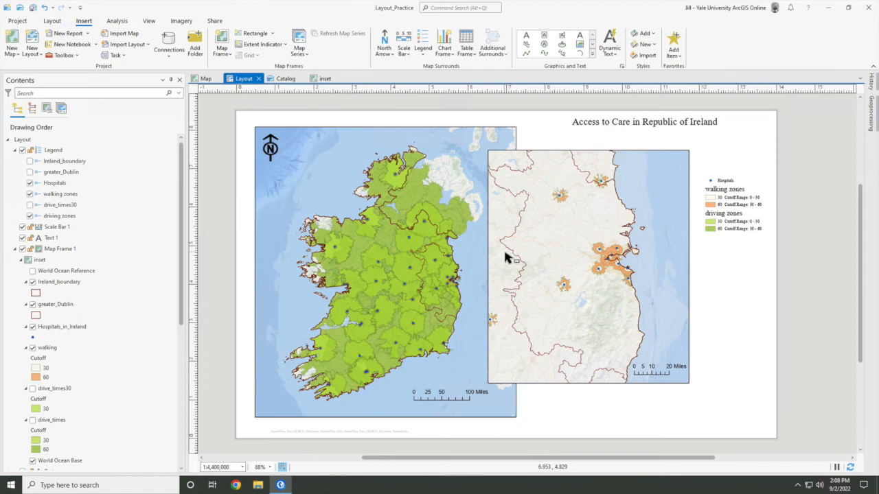
# Draw a rectangle about 1.5 in wide and 1.9 in tall around the greater Dublin area on the main map.
pyautogui.click(593, 47)
pyautogui.click(593, 47)
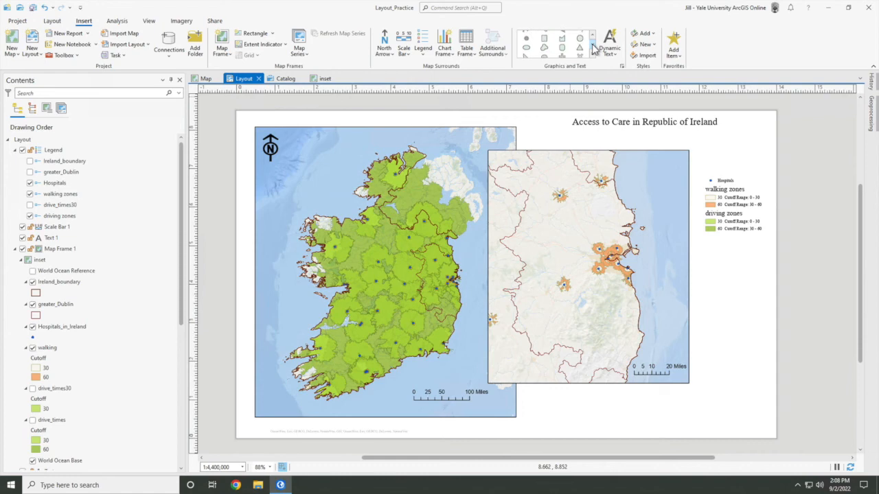
pyautogui.click(545, 36)
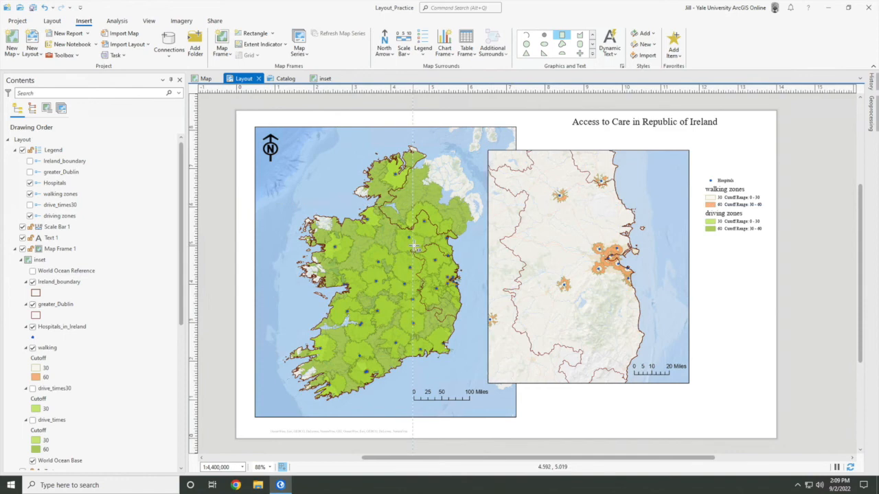
pyautogui.moveTo(414, 248); pyautogui.dragTo(474, 322)
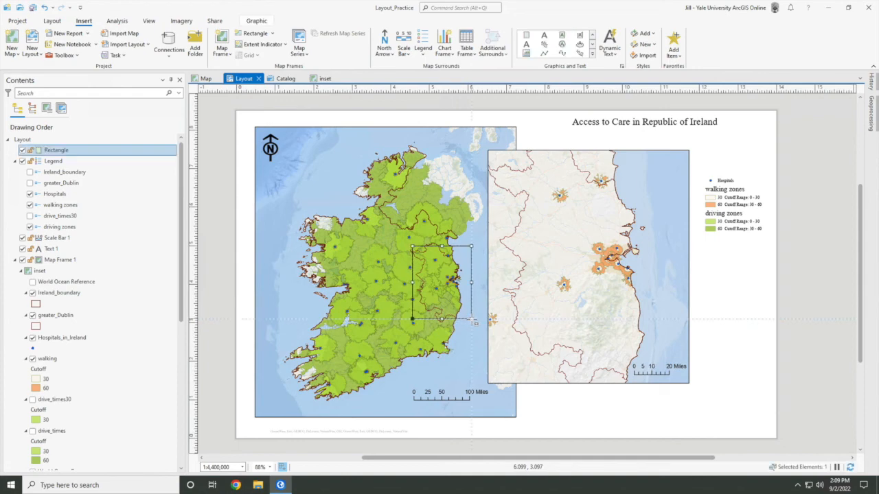
# Draw two straight leader lines connecting the Dublin rectangle's upper-left and lower-left corners to the matching corners of the inset frame.
pyautogui.click(545, 55)
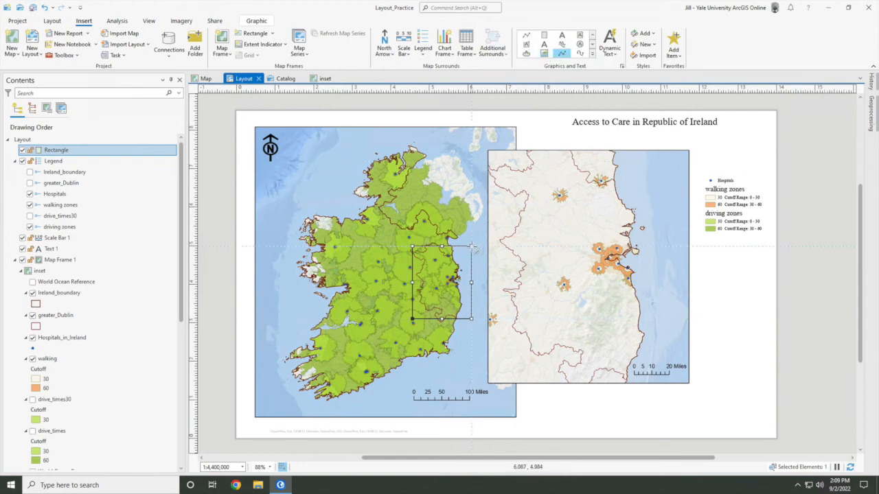
pyautogui.click(412, 247)
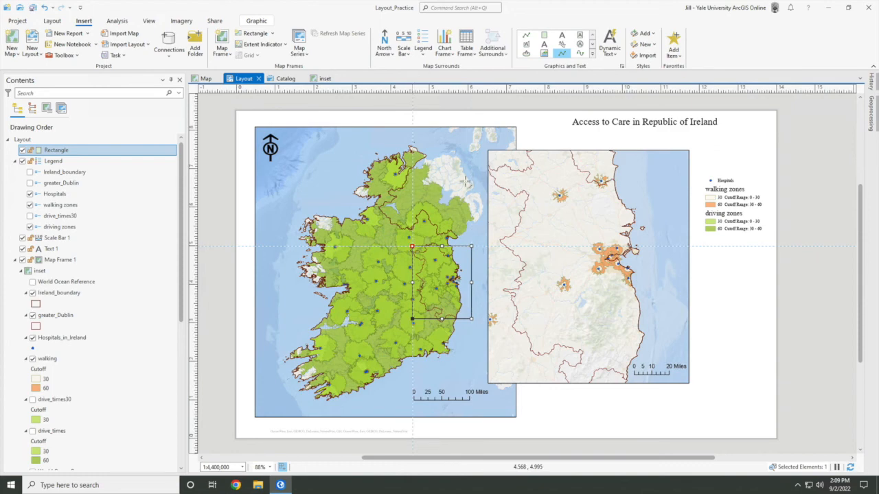
pyautogui.doubleClick(488, 150)
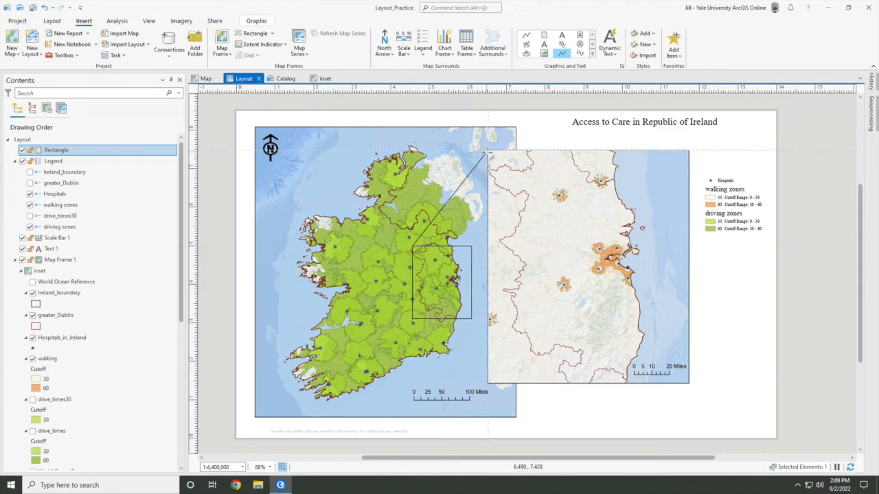
pyautogui.click(562, 53)
pyautogui.click(412, 320)
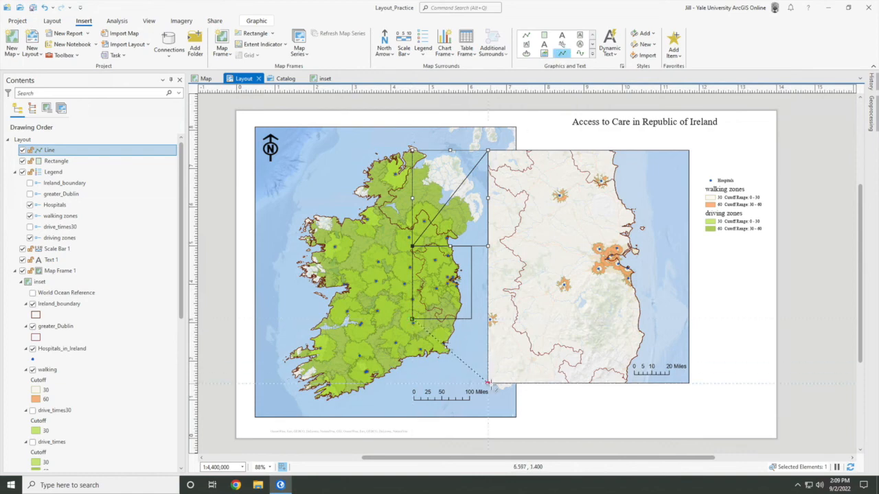
pyautogui.doubleClick(487, 382)
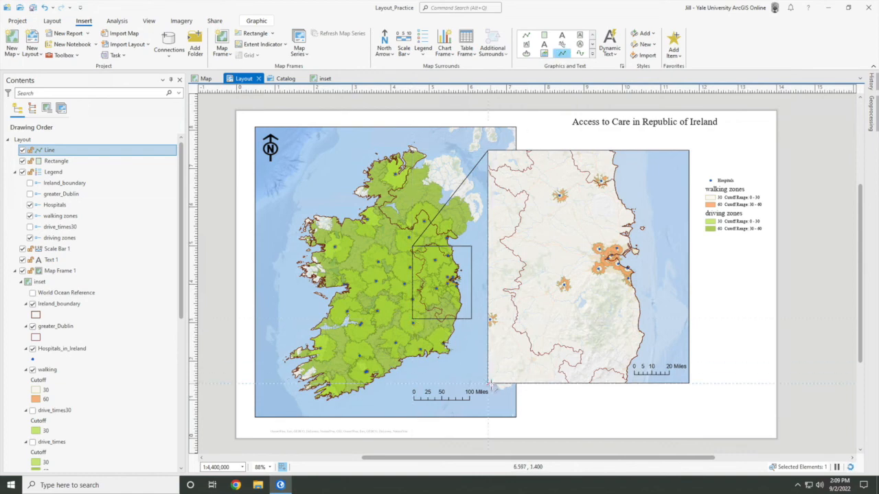
pyautogui.click(581, 417)
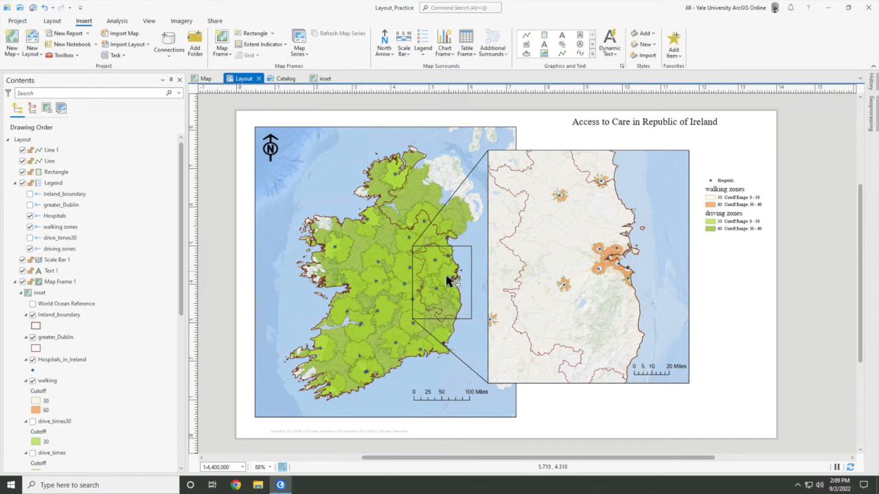
# Give the inset map frame a light grey drop shadow and clear the selection.
pyautogui.rightClick(561, 287)
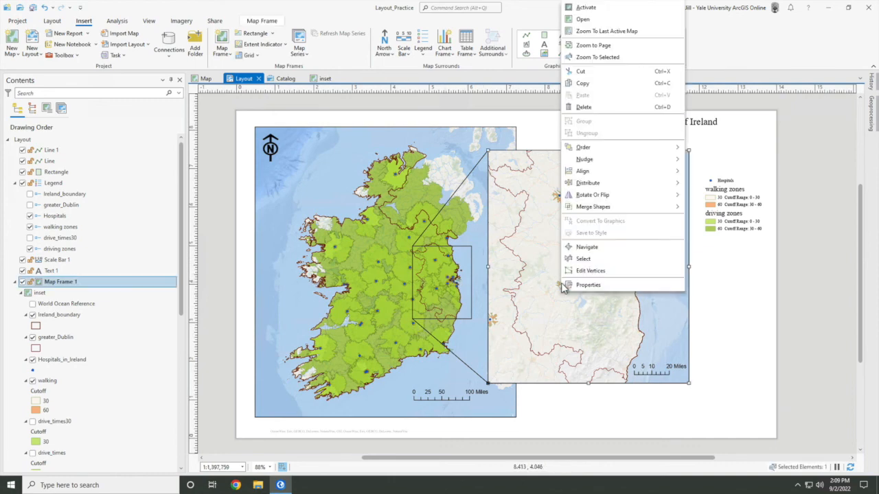
pyautogui.click(571, 286)
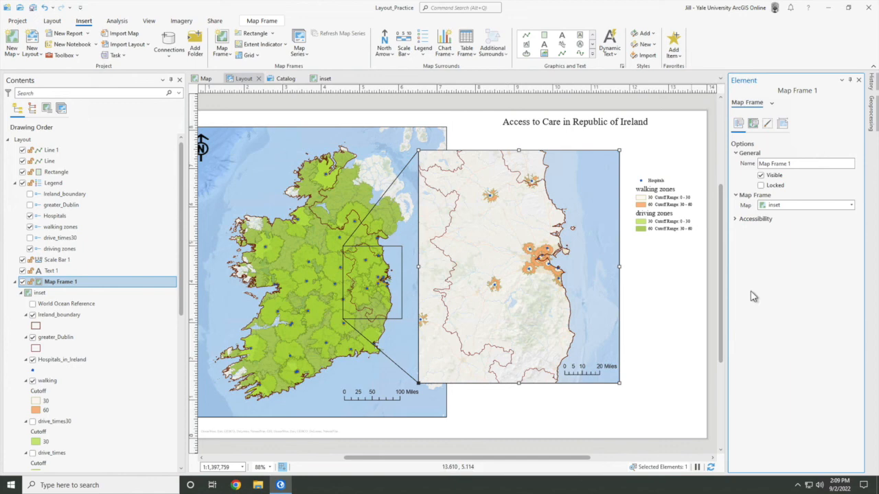
pyautogui.click(753, 124)
pyautogui.click(766, 124)
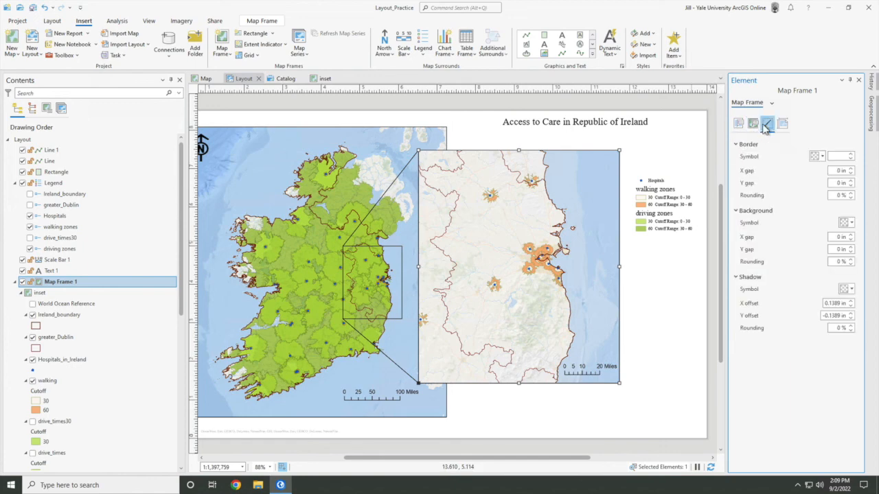
pyautogui.click(851, 291)
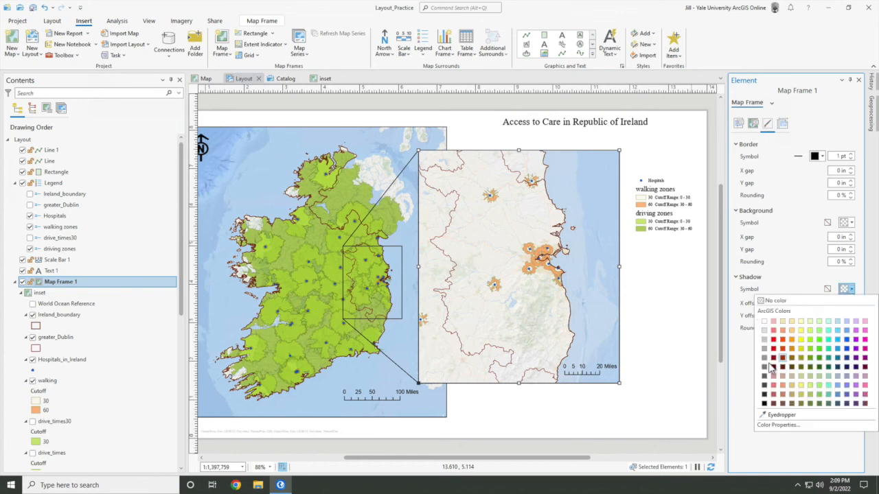
pyautogui.click(764, 343)
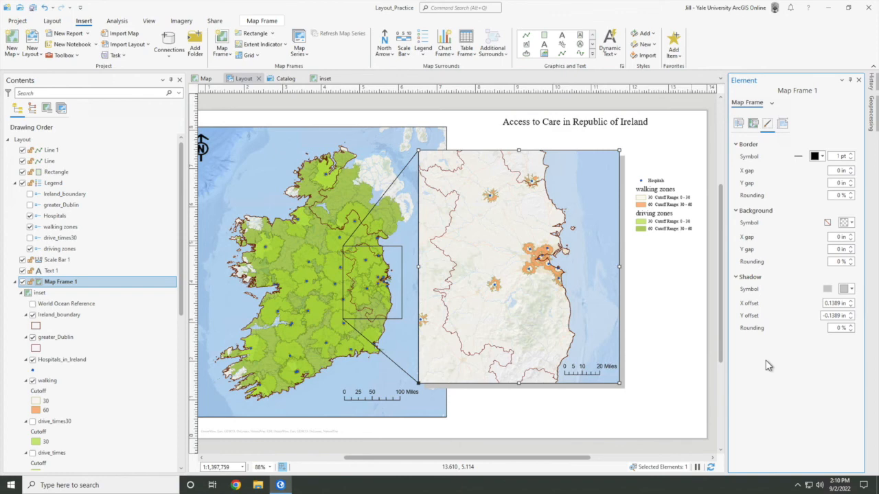
pyautogui.click(858, 80)
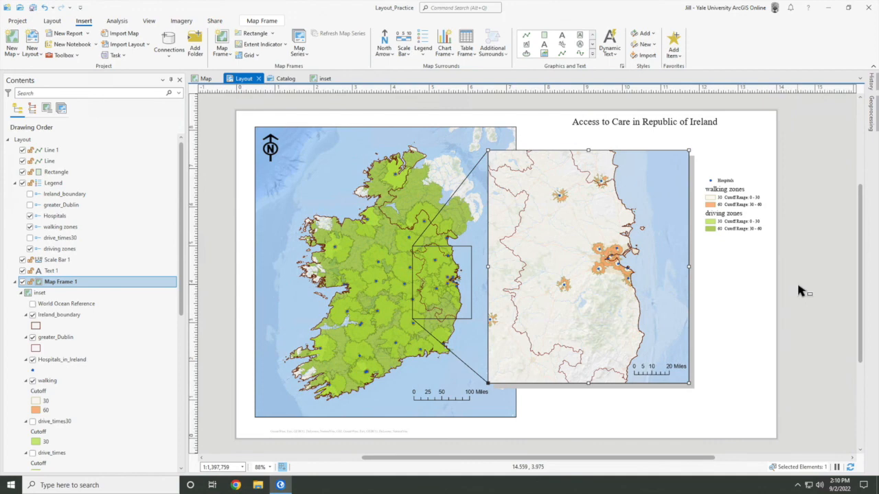
pyautogui.click(737, 304)
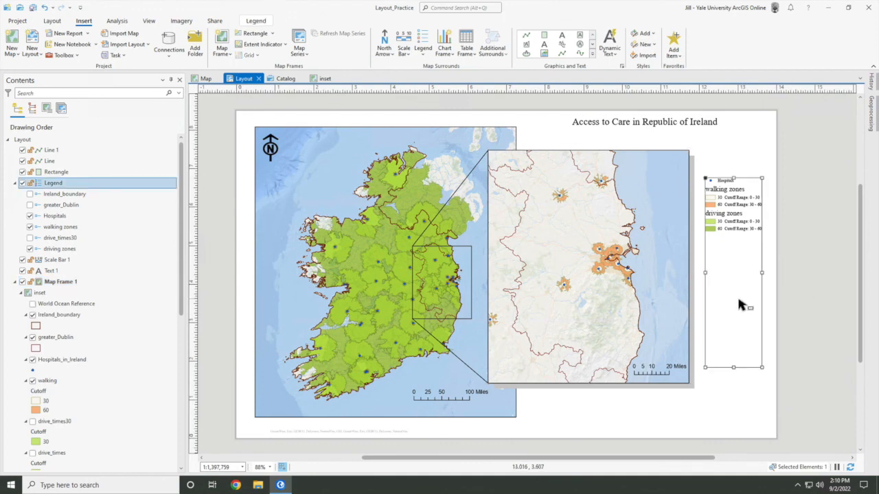
pyautogui.click(740, 425)
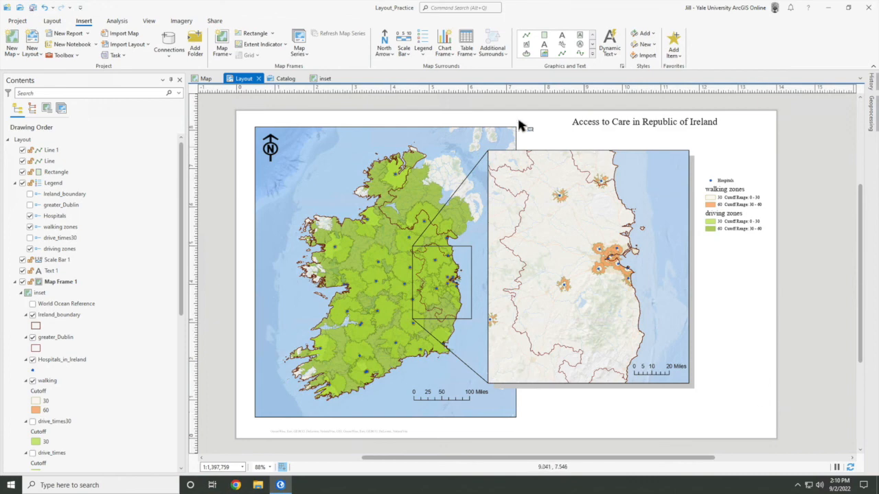
# Export the layout to the desktop as Layout.pdf using the Flattened PDF preset.
pyautogui.click(218, 24)
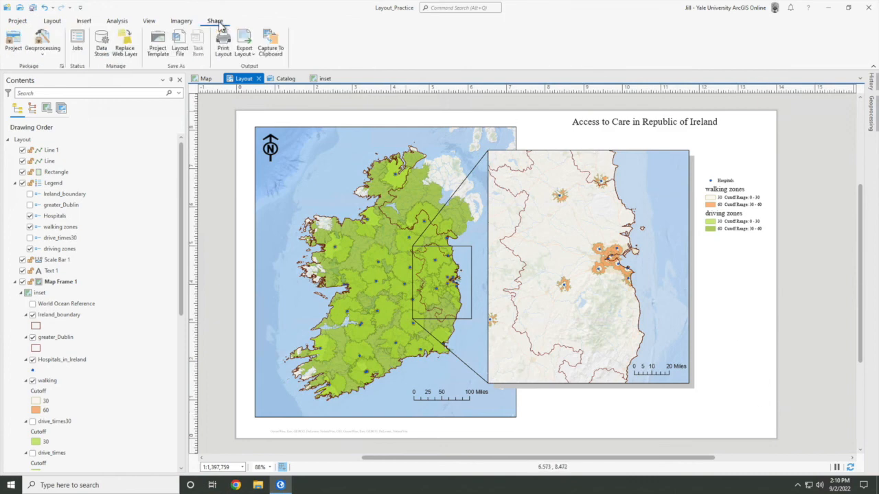
pyautogui.click(242, 56)
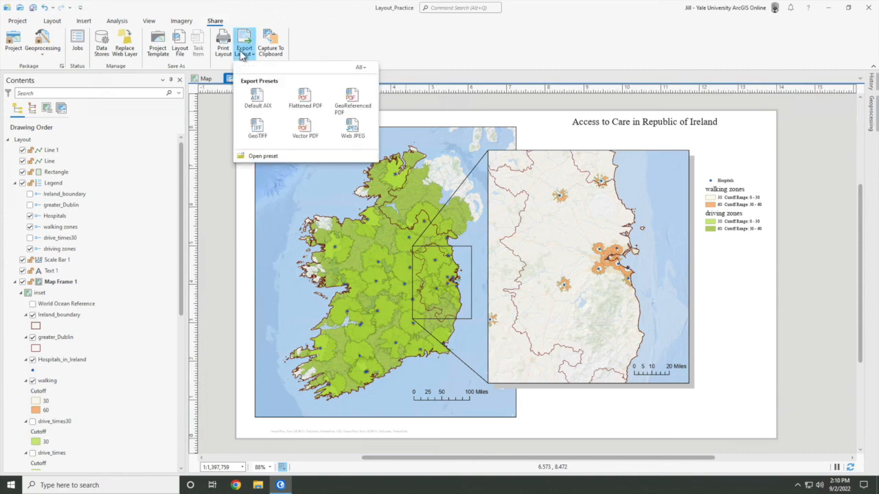
pyautogui.click(306, 105)
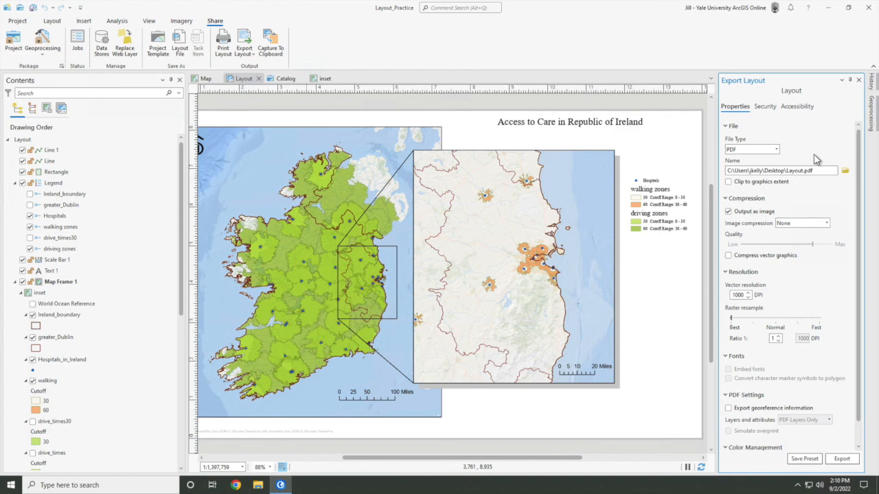
pyautogui.click(842, 460)
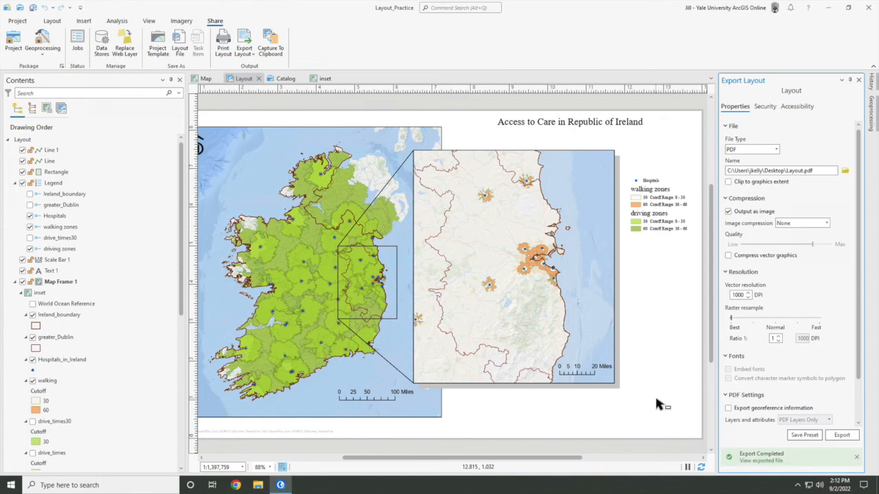
# Switch to the desktop and open the exported Layout.pdf in Microsoft Edge.
pyautogui.click(830, 13)
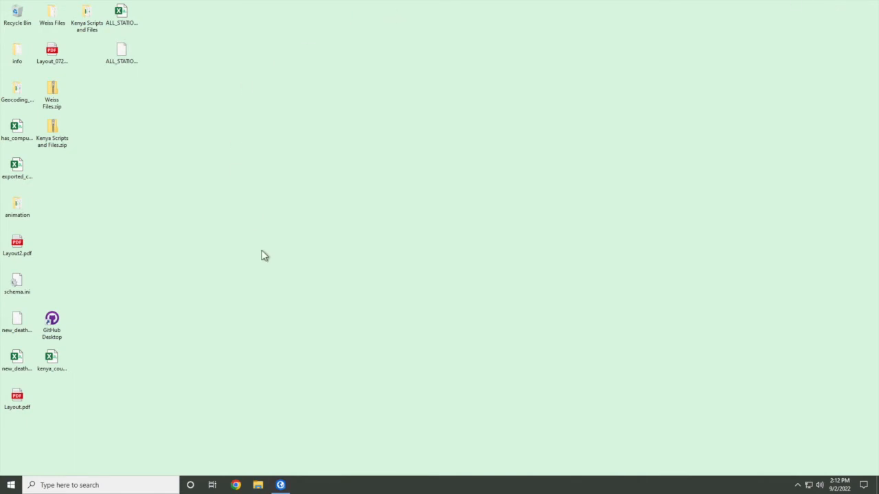
pyautogui.doubleClick(17, 401)
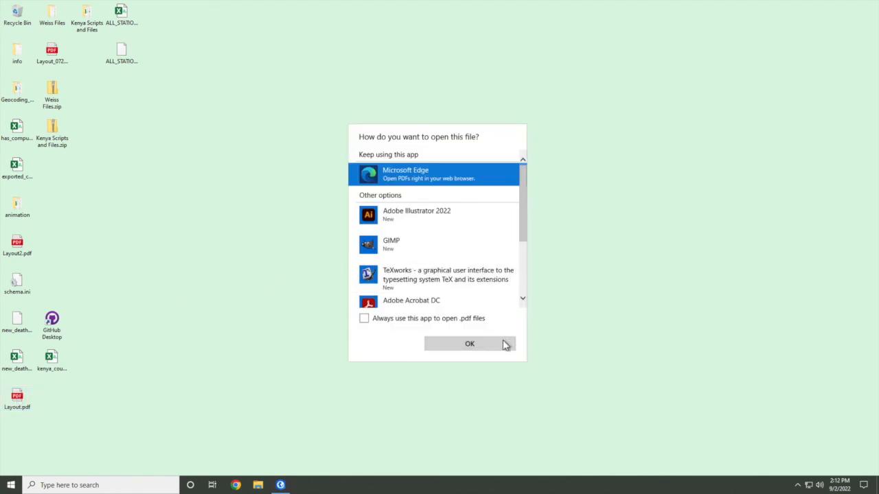
pyautogui.click(477, 344)
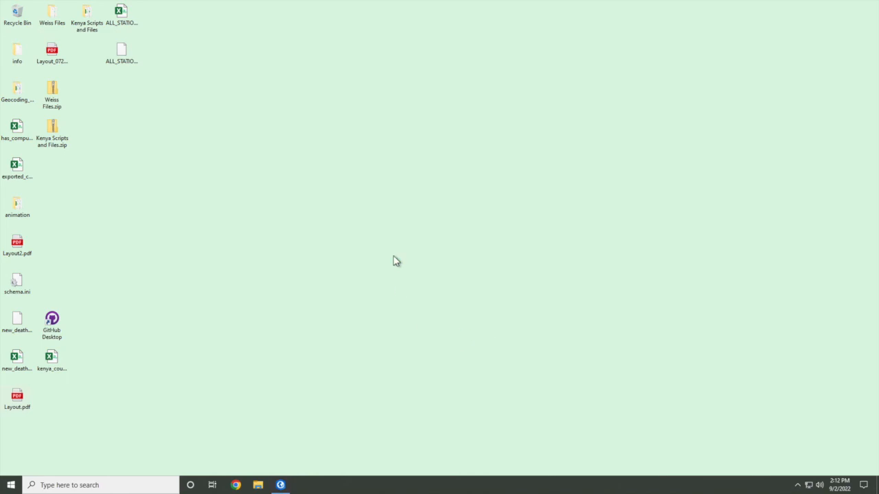